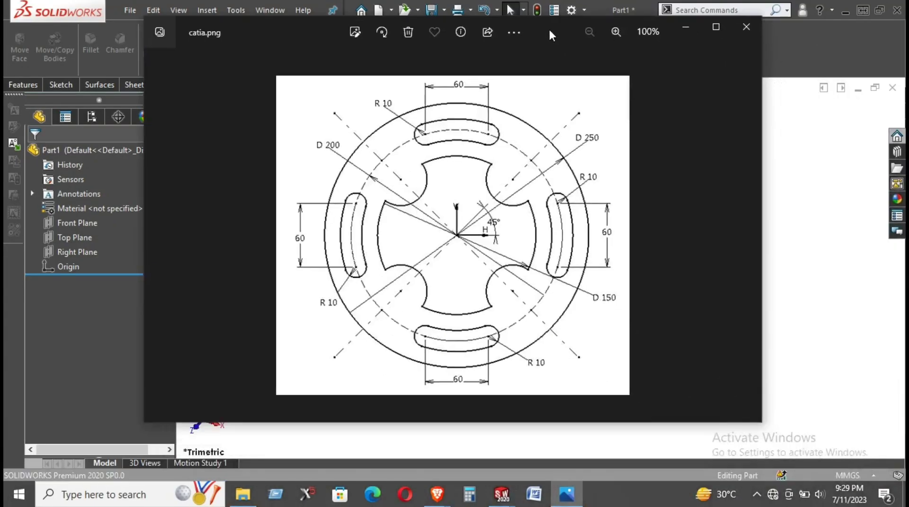
Put away the reference drawing and start a new sketch on the Top Plane
left_click_drag(549, 28, 553, 60)
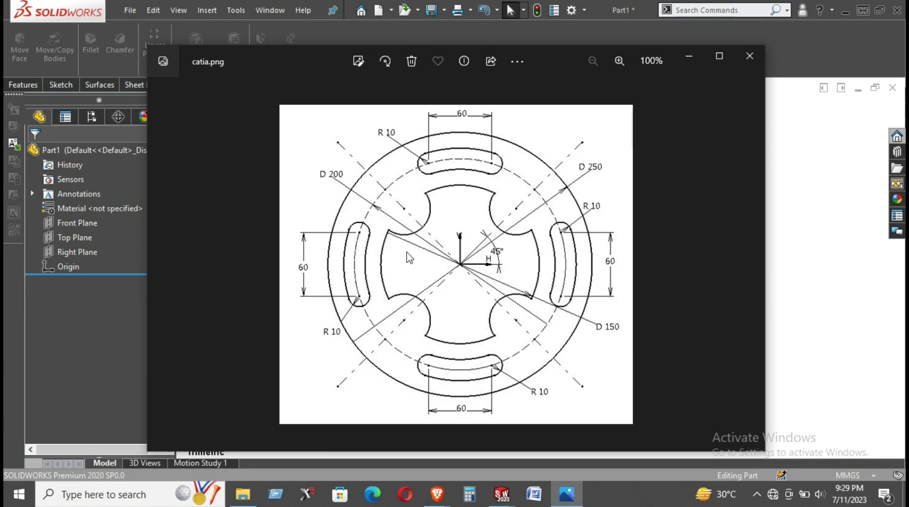
left_click(688, 55)
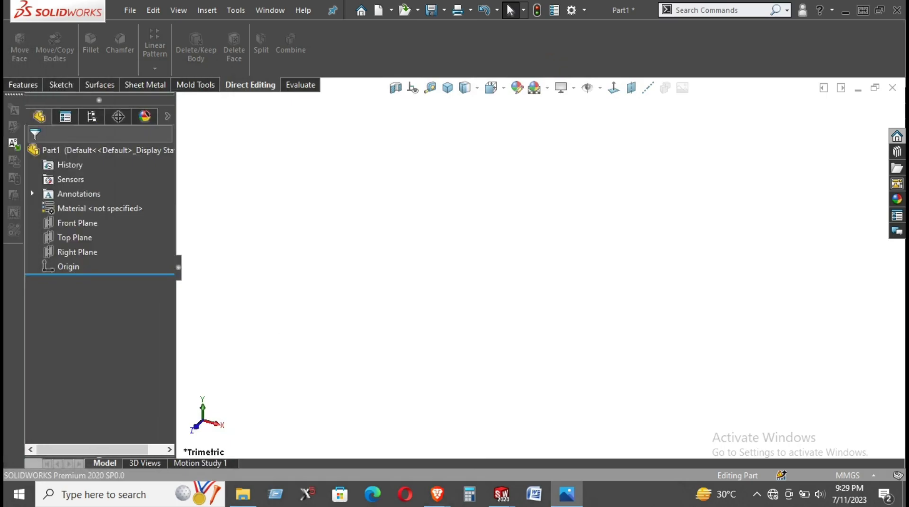
left_click(81, 236)
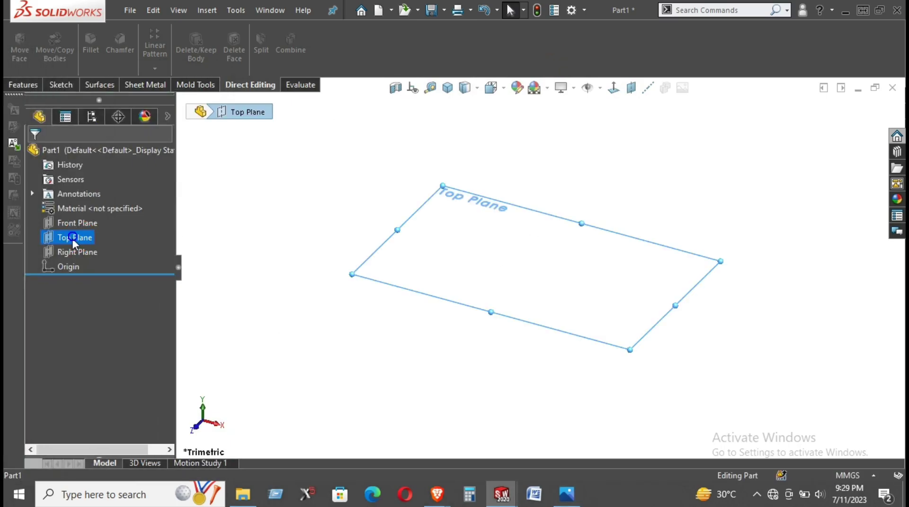
right_click(72, 238)
left_click(80, 218)
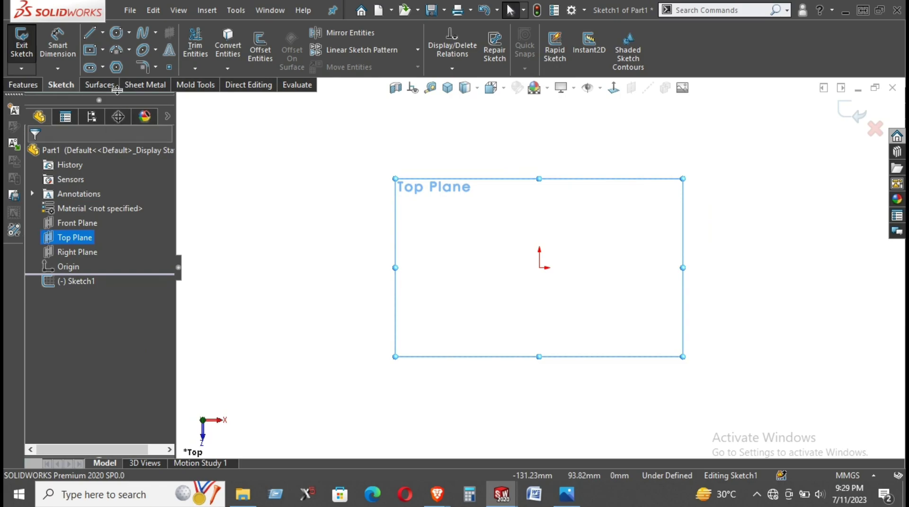
Draw a circle centred on the origin and dimension its diameter to 250 mm
left_click(115, 33)
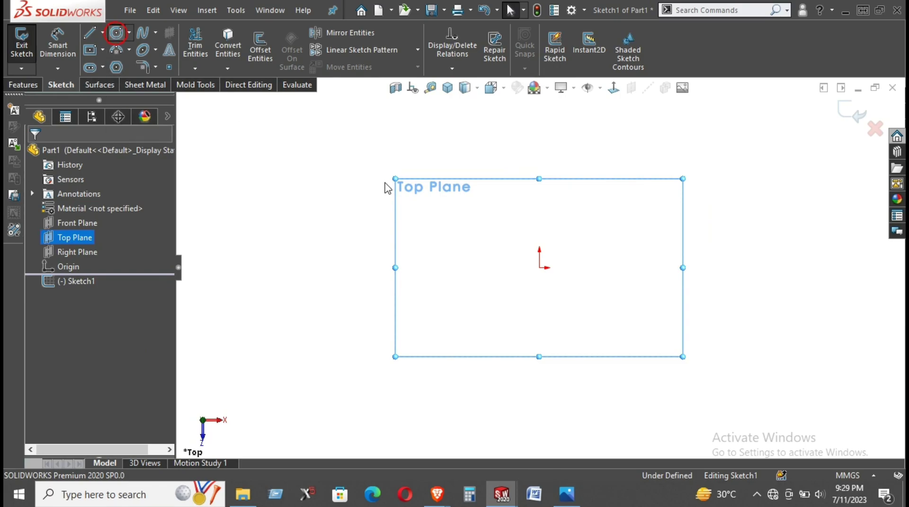
left_click(540, 266)
left_click(608, 199)
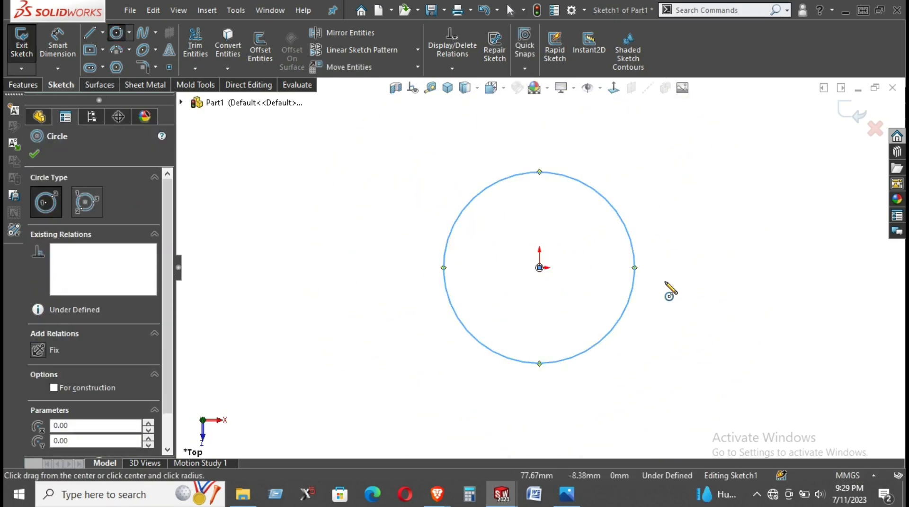
key("Escape")
key("d")
left_click(634, 258)
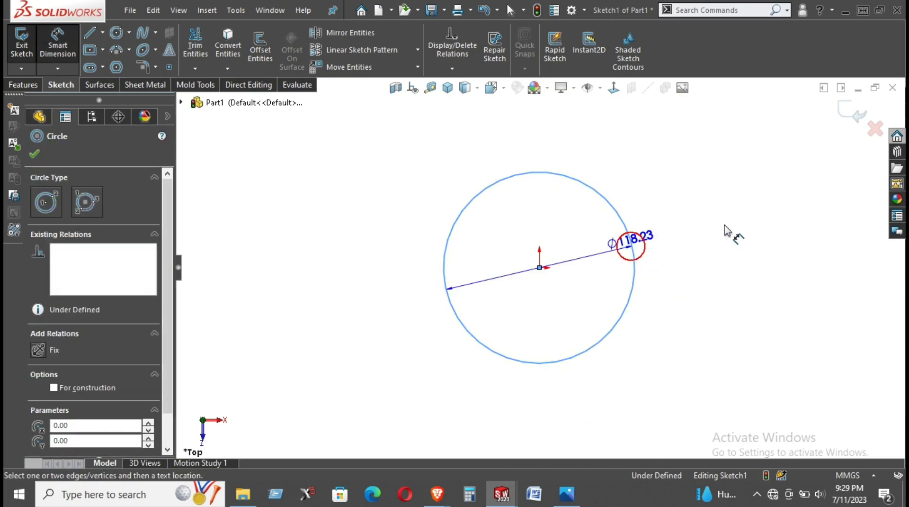
left_click(726, 229)
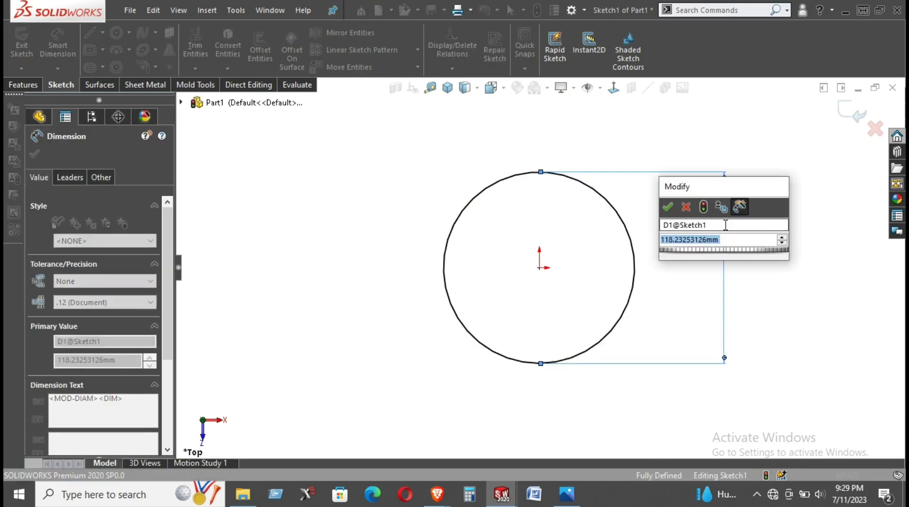
type("250")
key("Return")
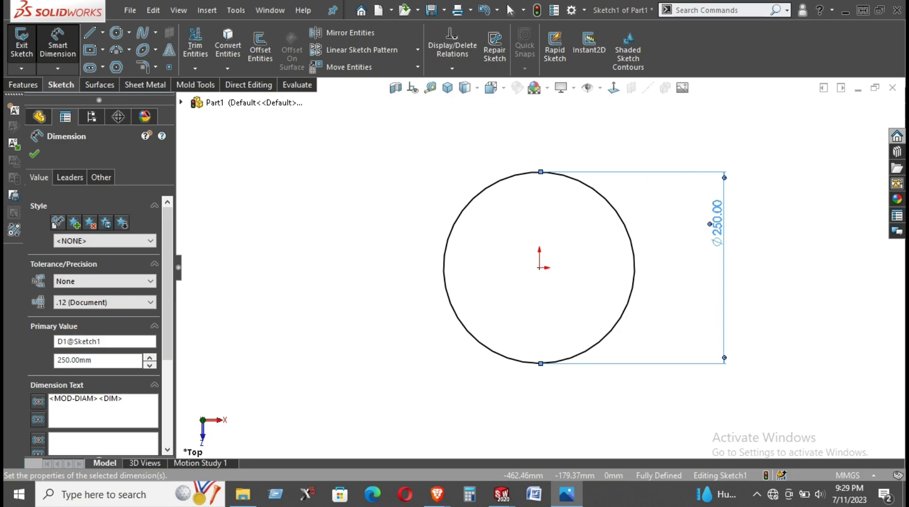
left_click(816, 324)
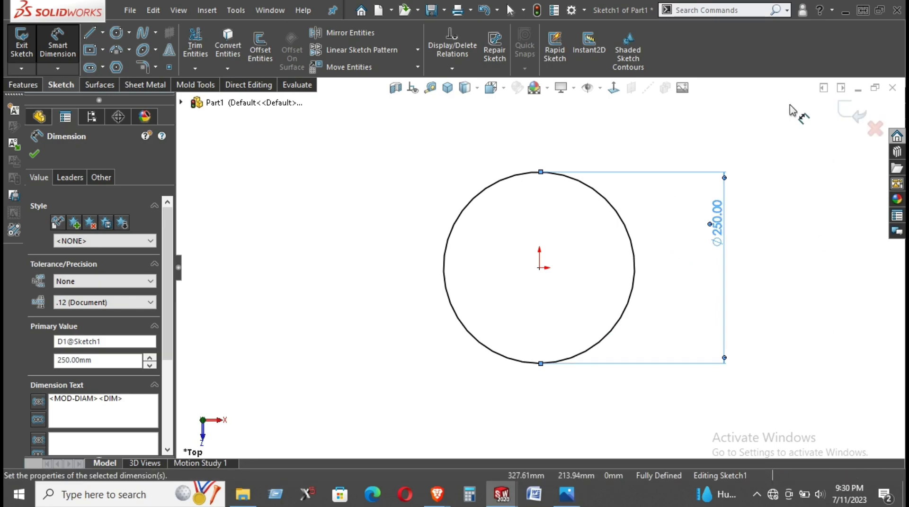
left_click(116, 33)
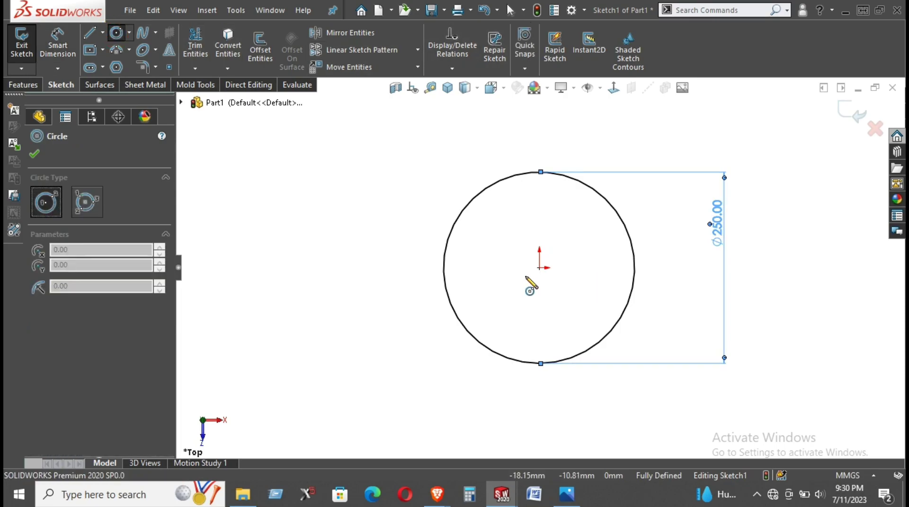
Draw a second origin-centred circle and dimension its diameter to 200 mm
left_click(539, 267)
left_click(579, 232)
key("d")
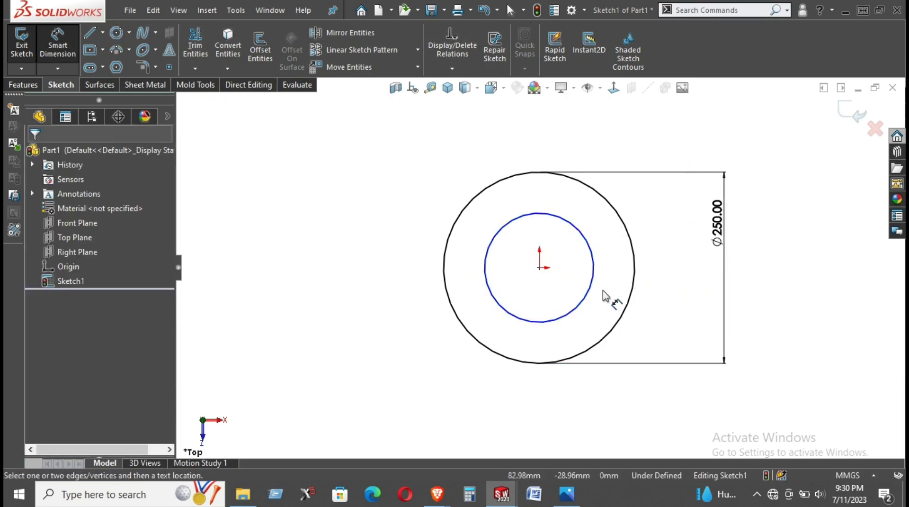
left_click(581, 294)
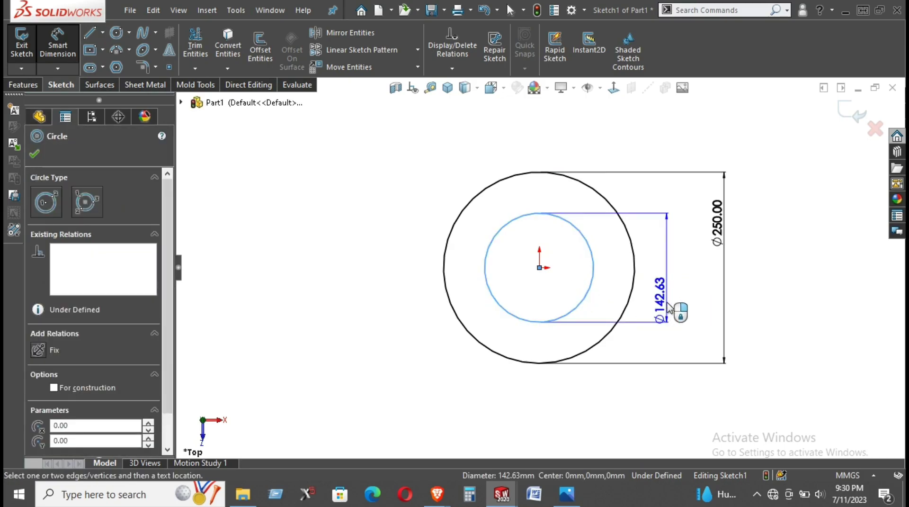
left_click(684, 307)
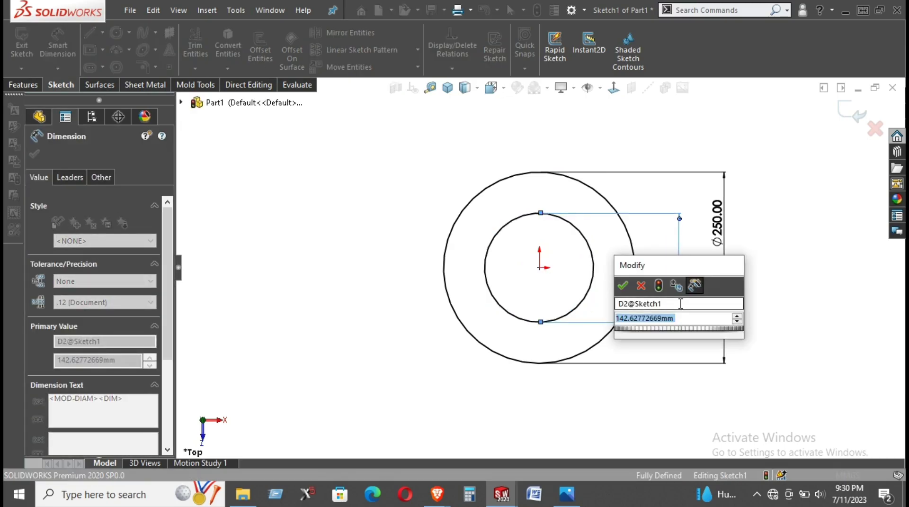
type("200")
key("Return")
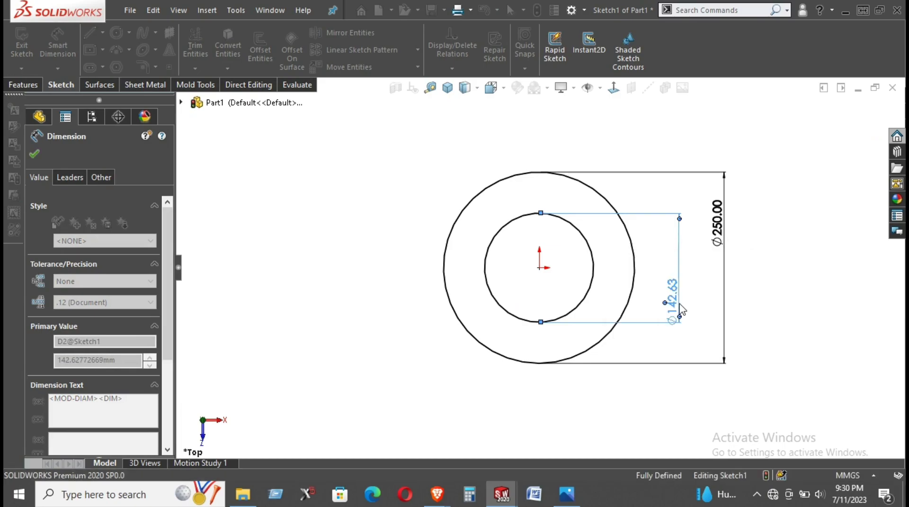
Convert the Ø200 circle into construction geometry
right_click(635, 234)
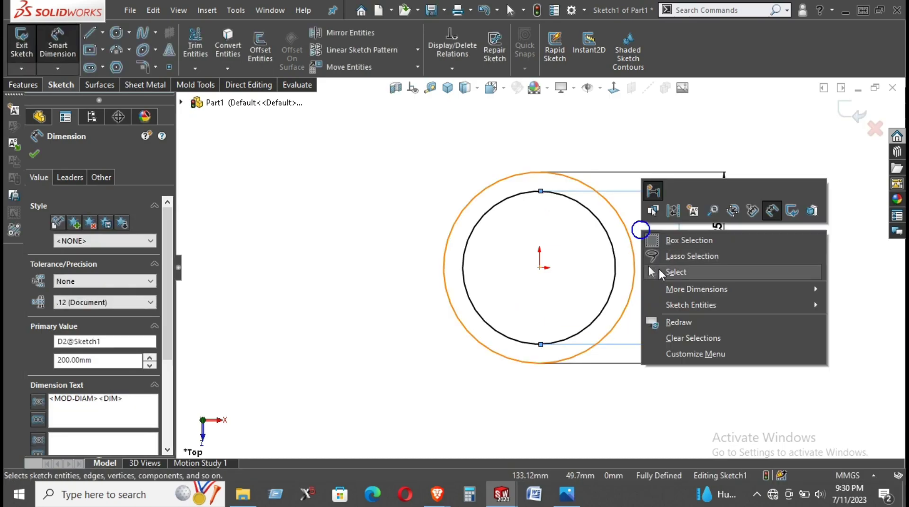
left_click(666, 272)
left_click(614, 284)
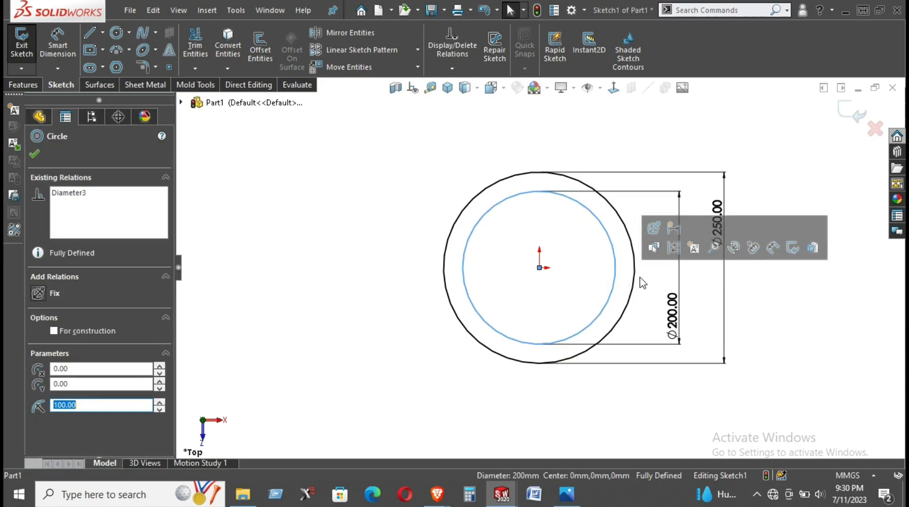
left_click(676, 250)
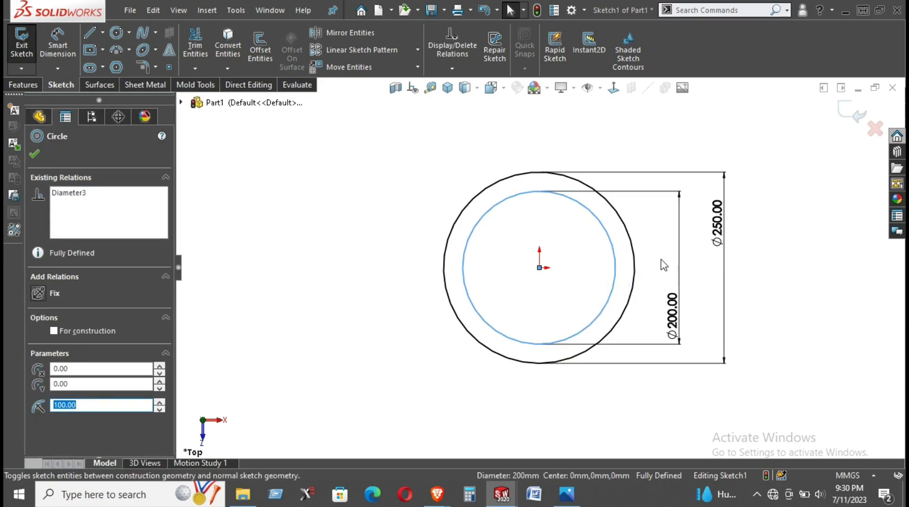
left_click(655, 251)
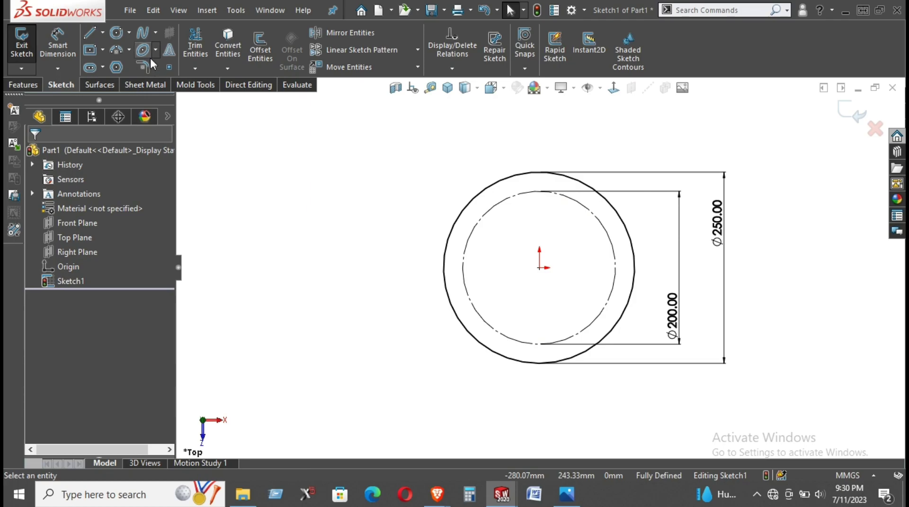
Draw a three-point arc slot along the top of the Ø200 construction circle
left_click(104, 66)
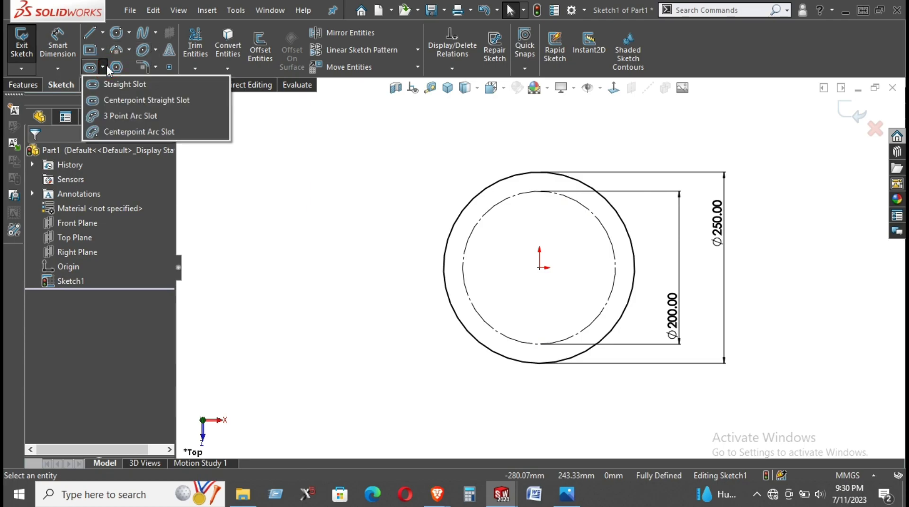
left_click(116, 116)
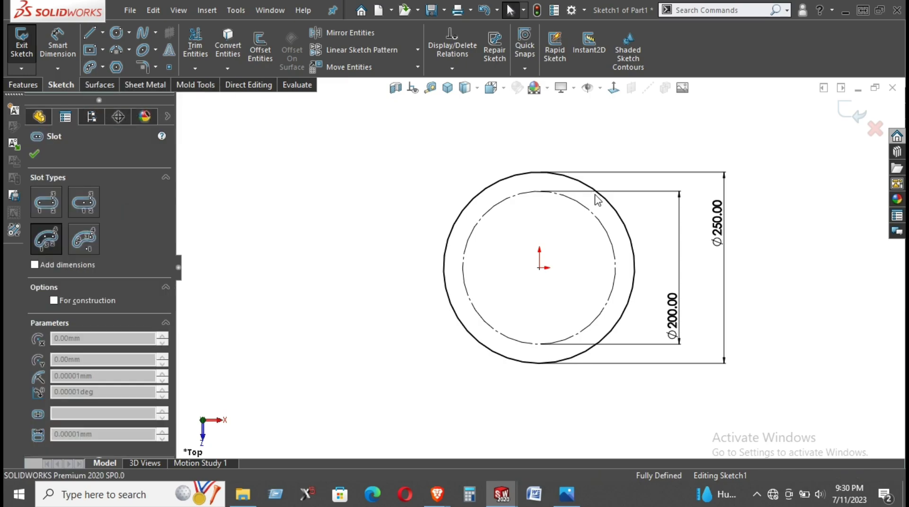
left_click(497, 199)
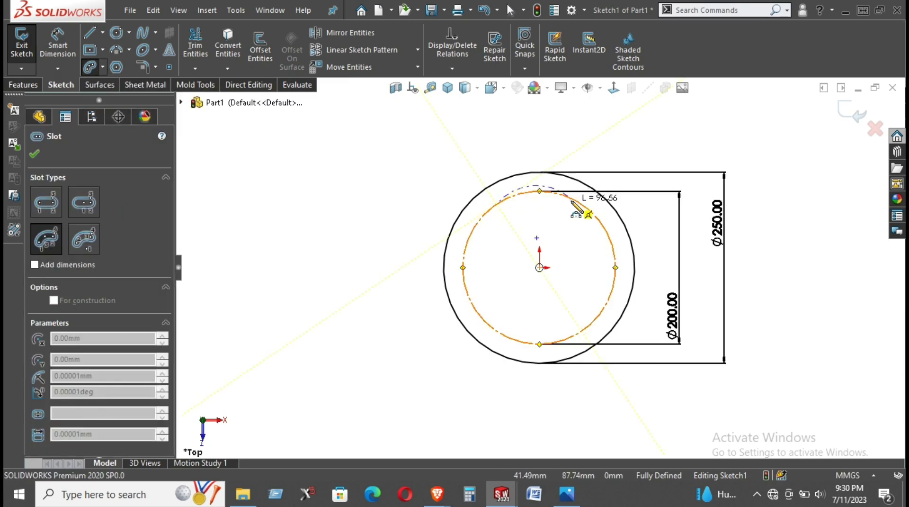
left_click(541, 192)
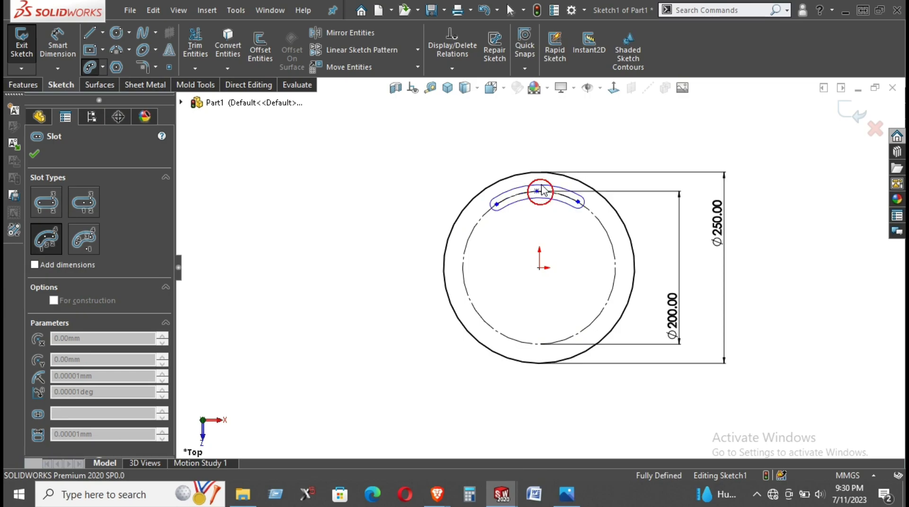
right_click(544, 214)
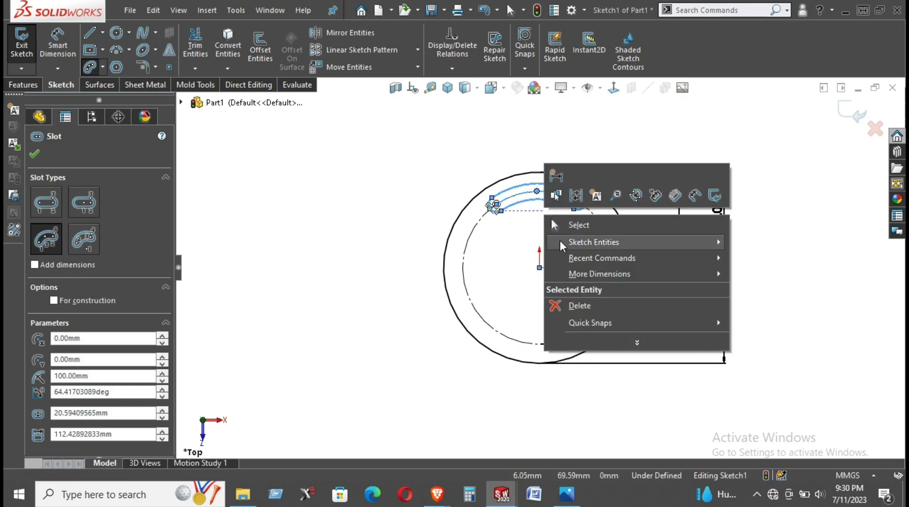
left_click(561, 224)
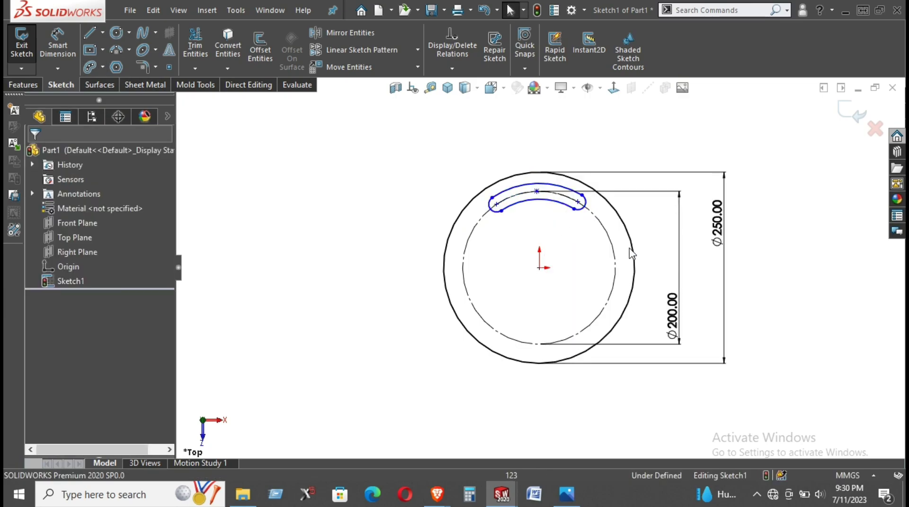
Dimension the distance between the slot's end centres to 60 mm
key("d")
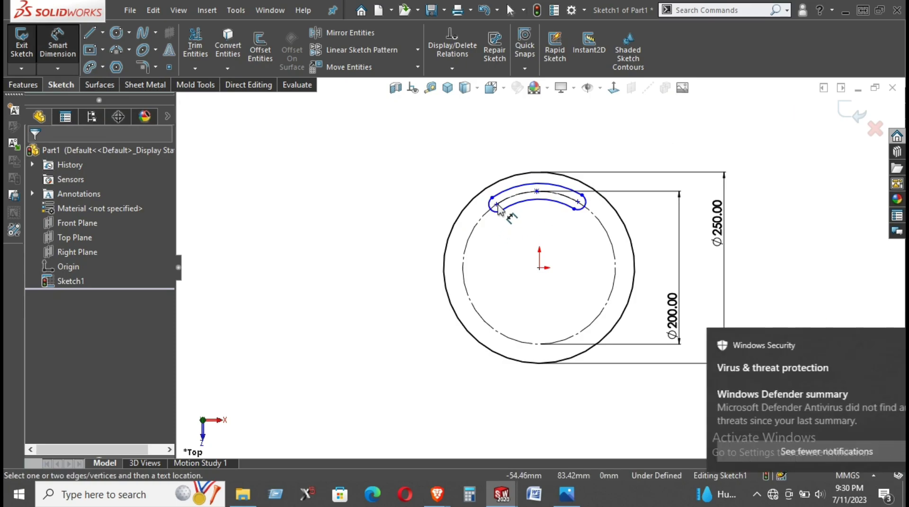
left_click(497, 206)
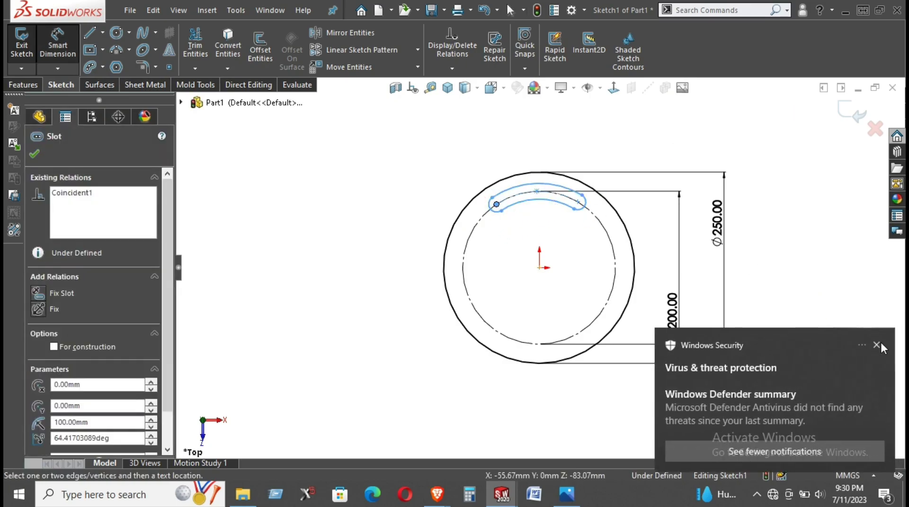
left_click(879, 345)
left_click(578, 202)
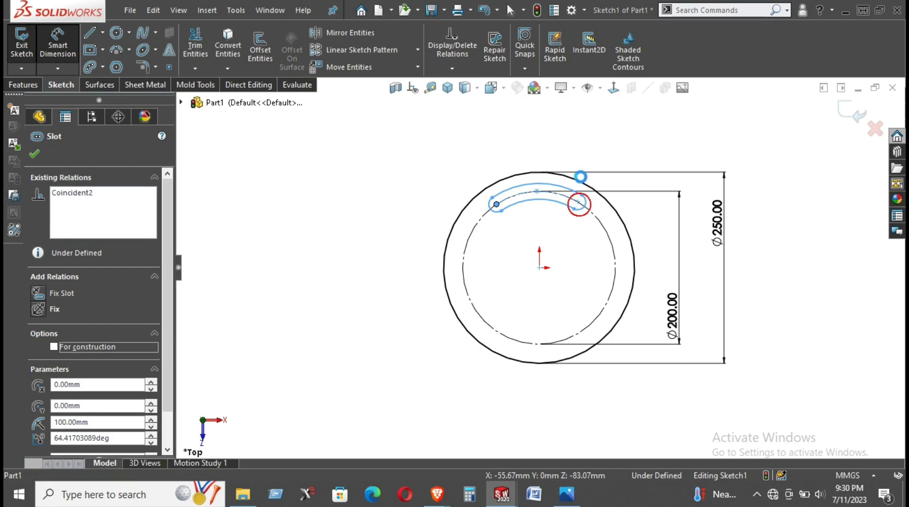
left_click(533, 142)
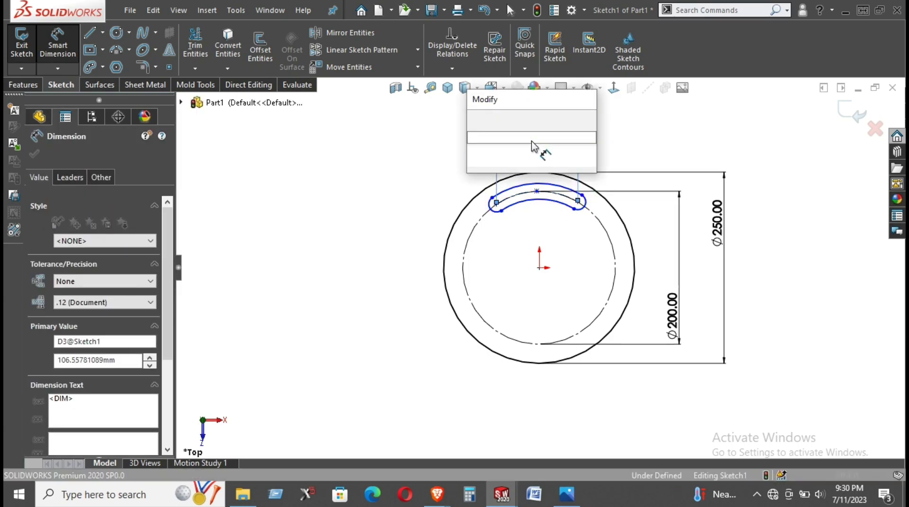
type("60")
key("Return")
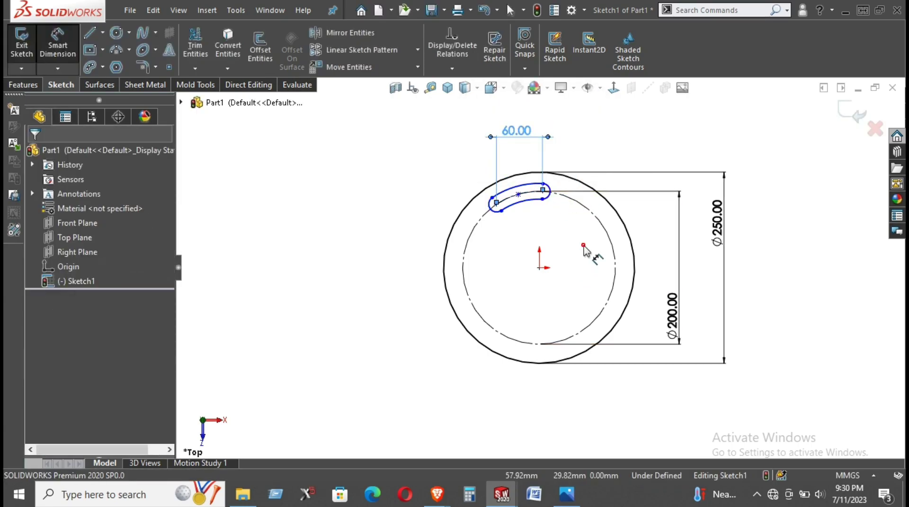
Add a Vertical relation between the slot's centre point and the origin
right_click(618, 142)
left_click(642, 186)
left_click(519, 197)
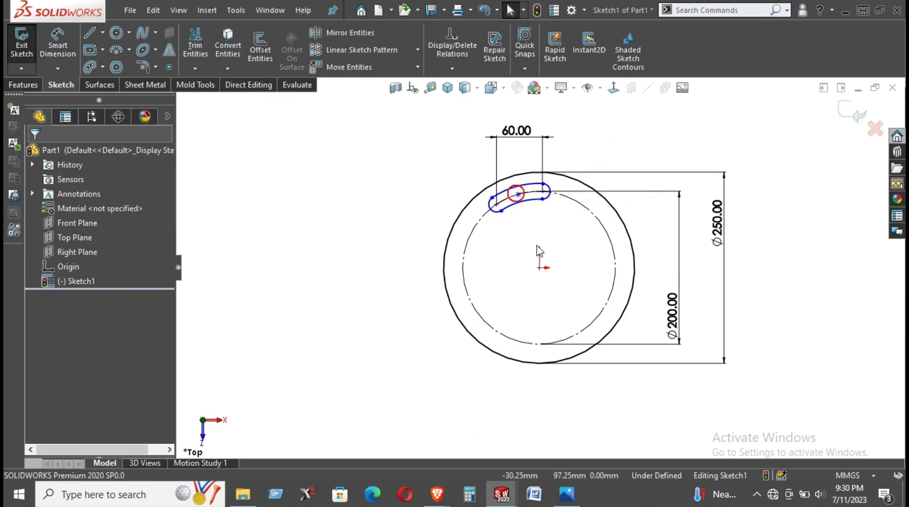
left_click(539, 267)
left_click(519, 194, "ctrl")
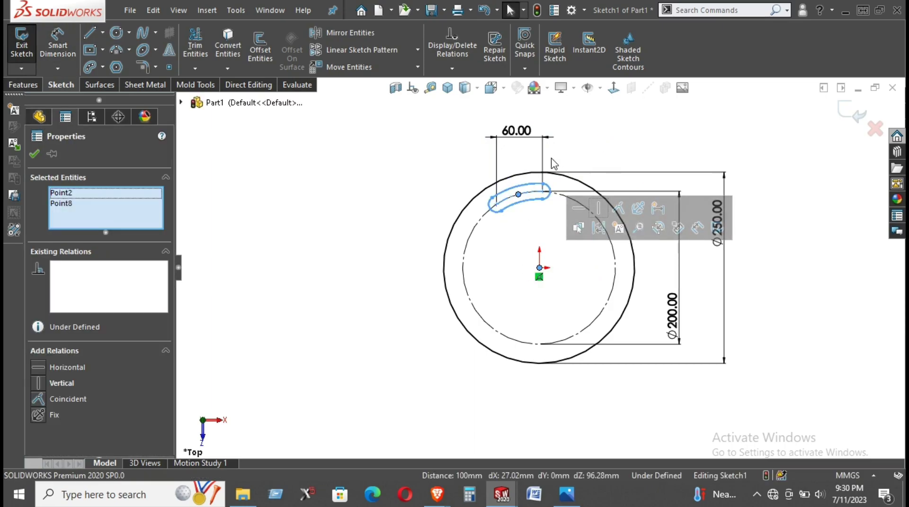
left_click(605, 220)
left_click(593, 136)
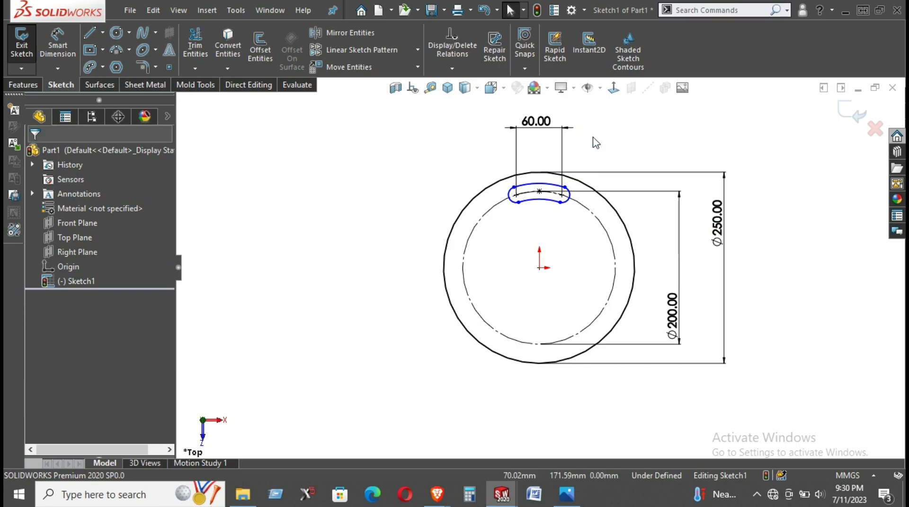
Dimension the slot's end arc to a radius of 10 mm
right_click_drag(355, 259, 365, 88)
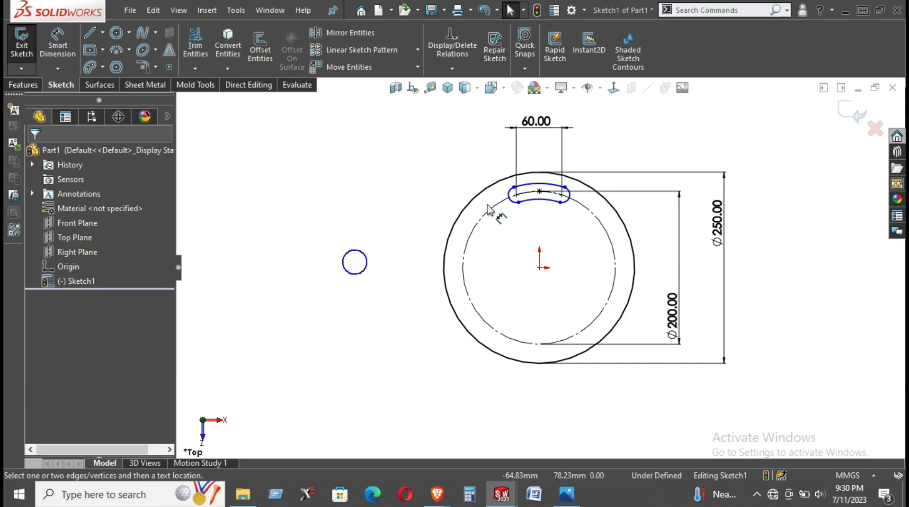
left_click(509, 196)
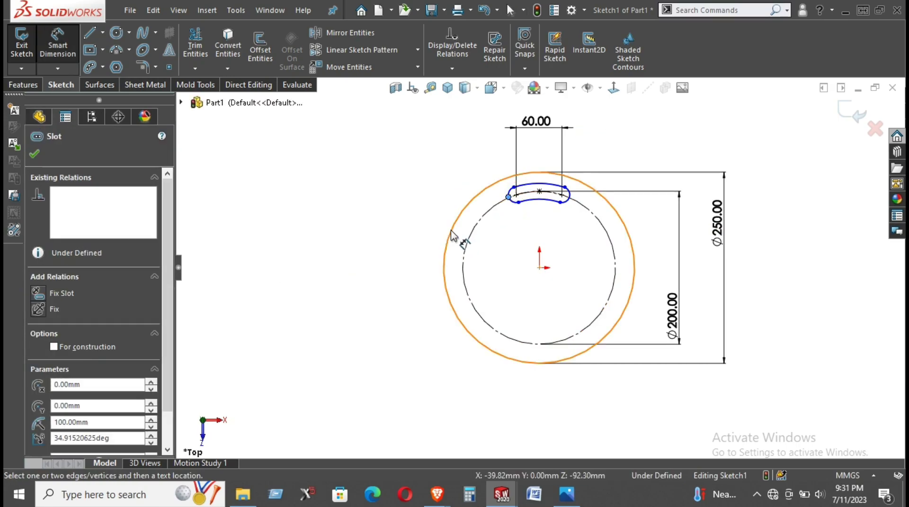
left_click(509, 194)
left_click(441, 170)
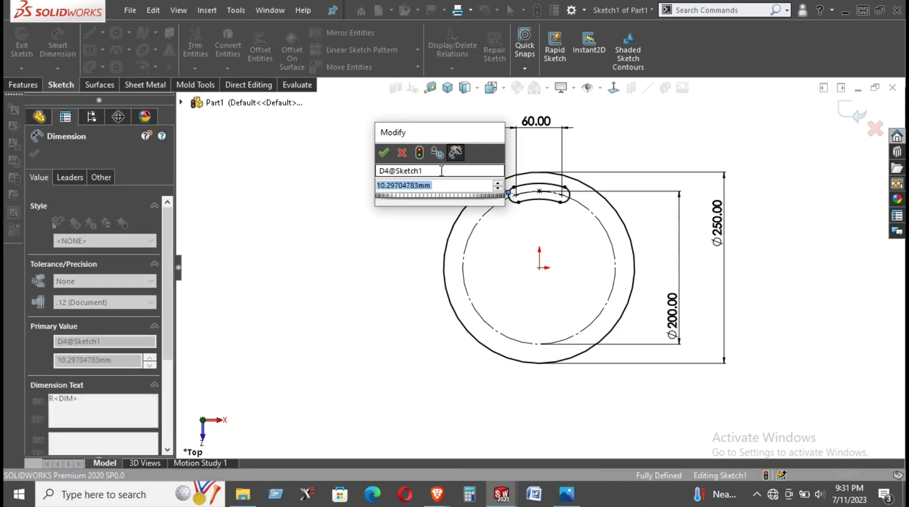
type("10")
key("Return")
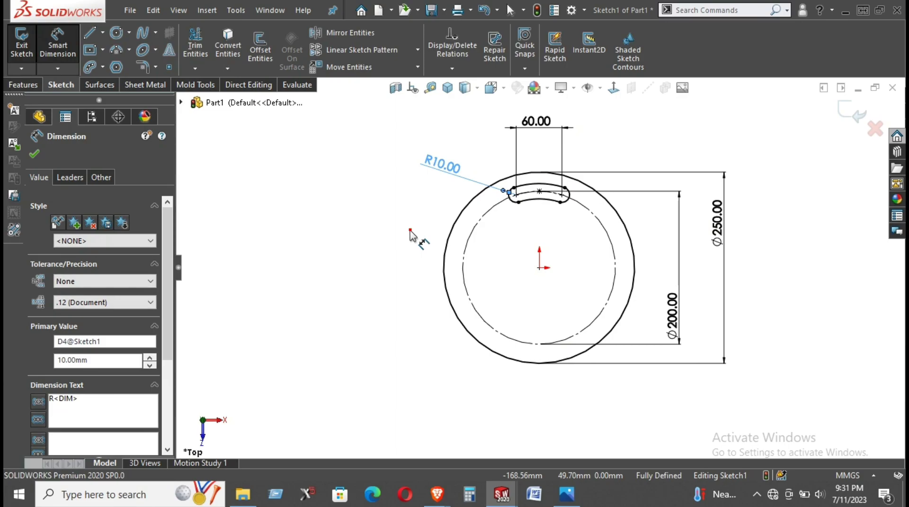
left_click(410, 232)
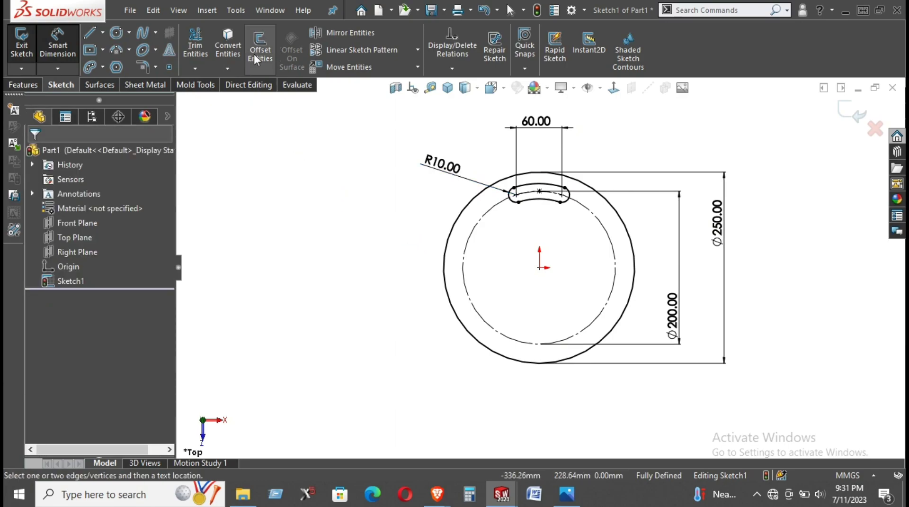
Circular-pattern the slot into 4 instances spaced over 360° around the origin
left_click(418, 50)
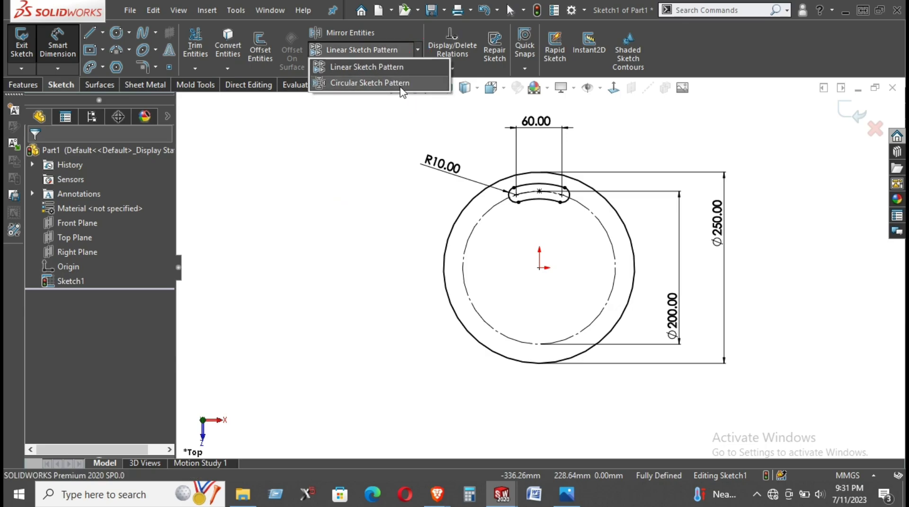
left_click(402, 84)
left_click(534, 190)
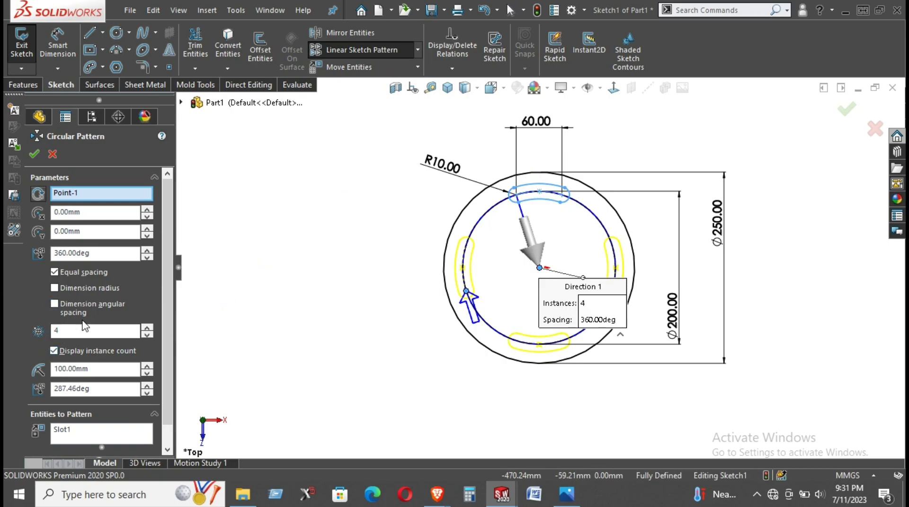
left_click(34, 154)
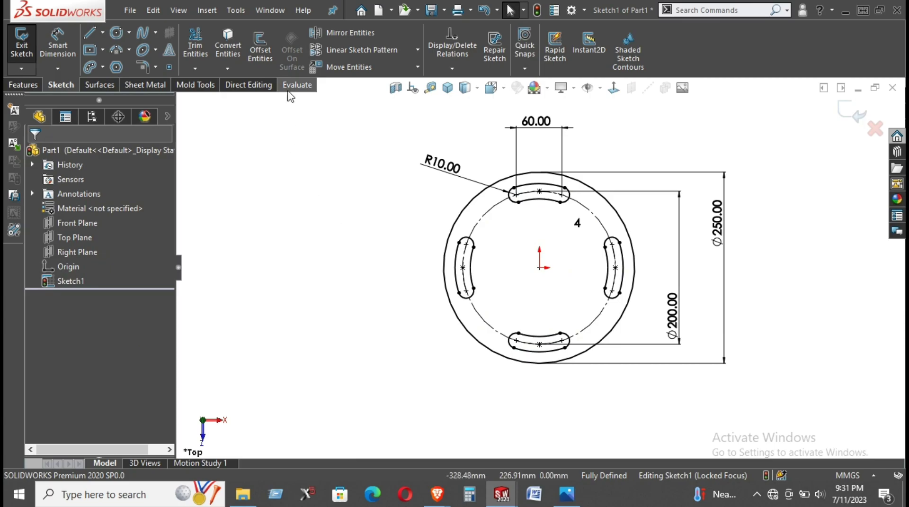
Sketch a circle at the origin inside the slot ring and set its diameter to 150 mm
left_click(117, 34)
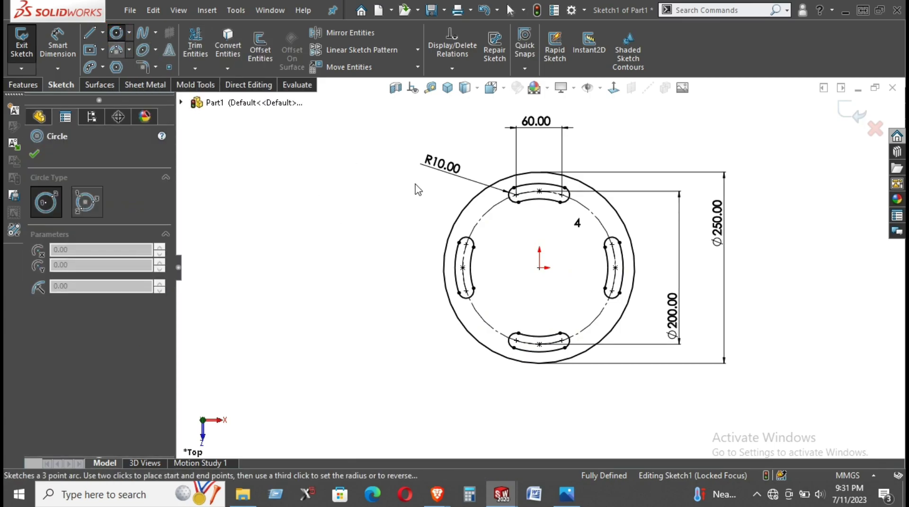
left_click(540, 268)
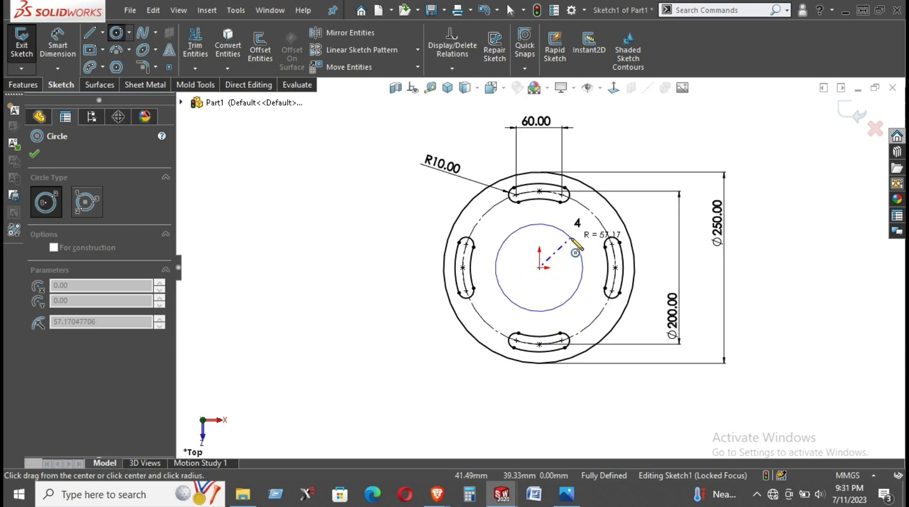
left_click(571, 238)
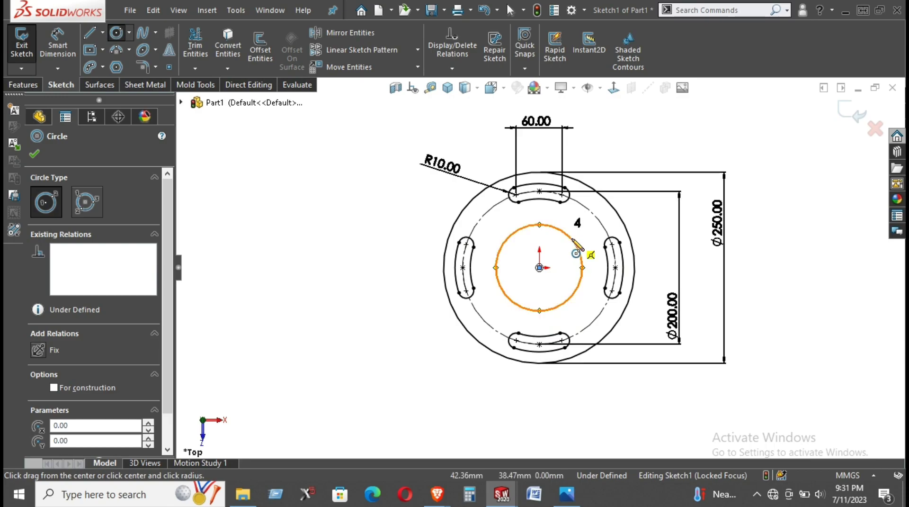
right_click(384, 234)
left_click(410, 239)
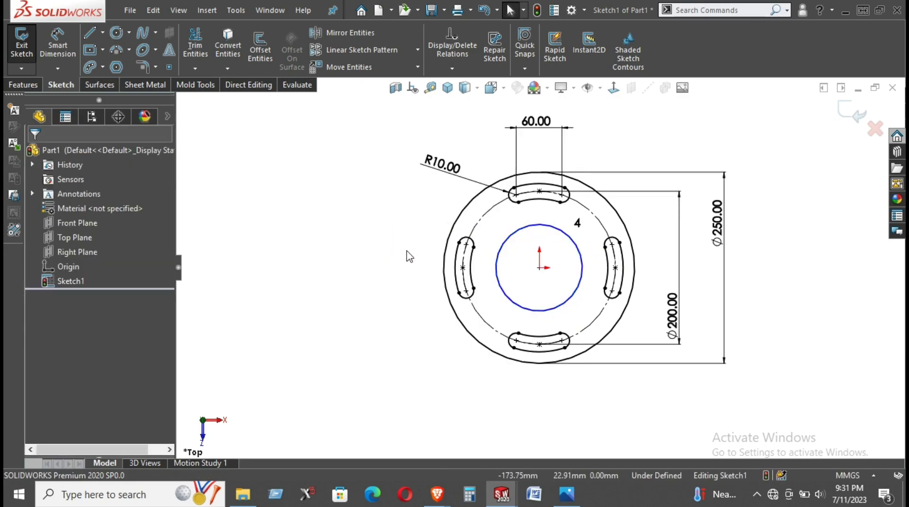
right_click_drag(373, 298, 372, 145)
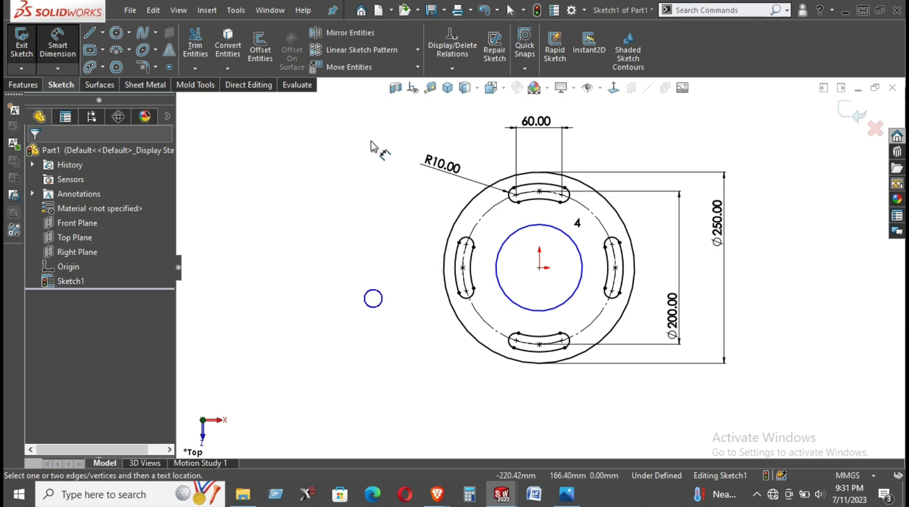
left_click(501, 254)
left_click(417, 211)
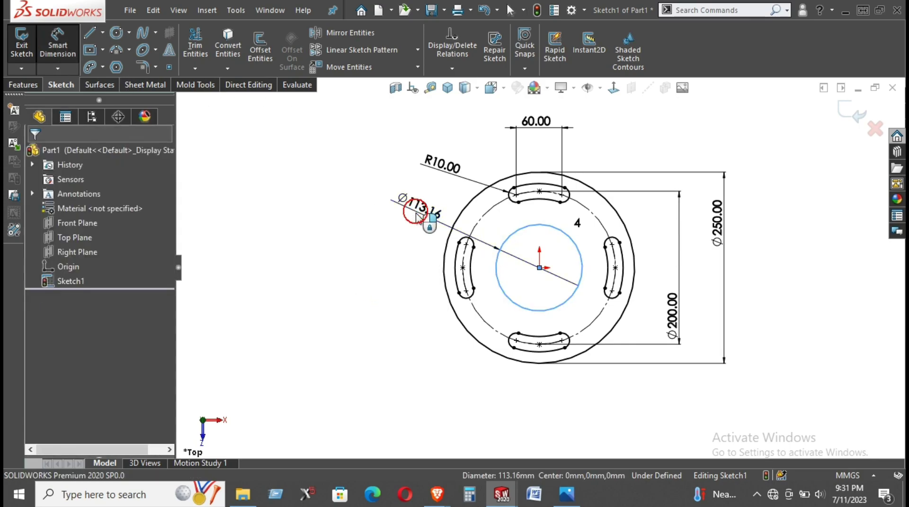
type("150")
key("Return")
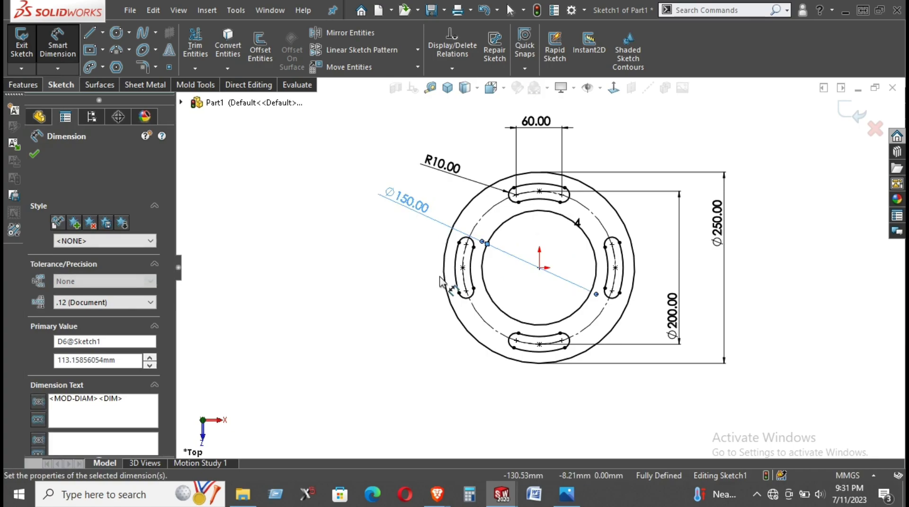
right_click(323, 219)
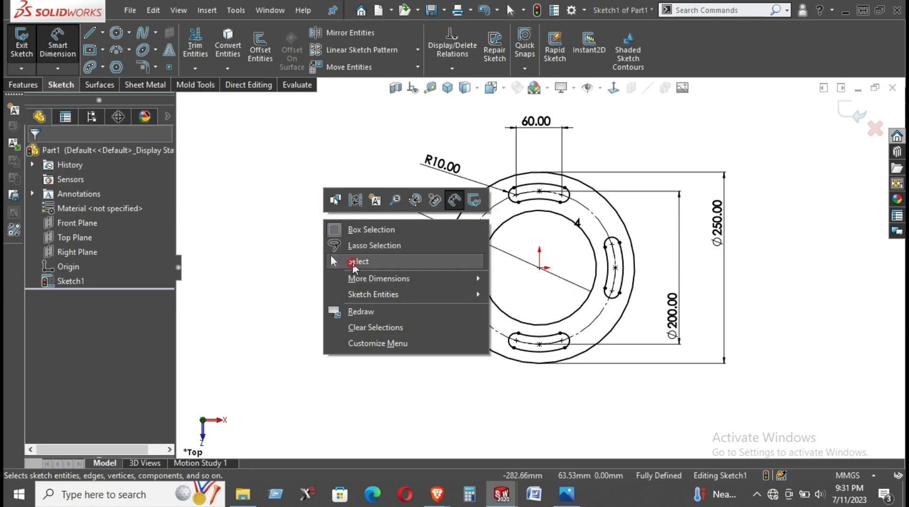
left_click(352, 262)
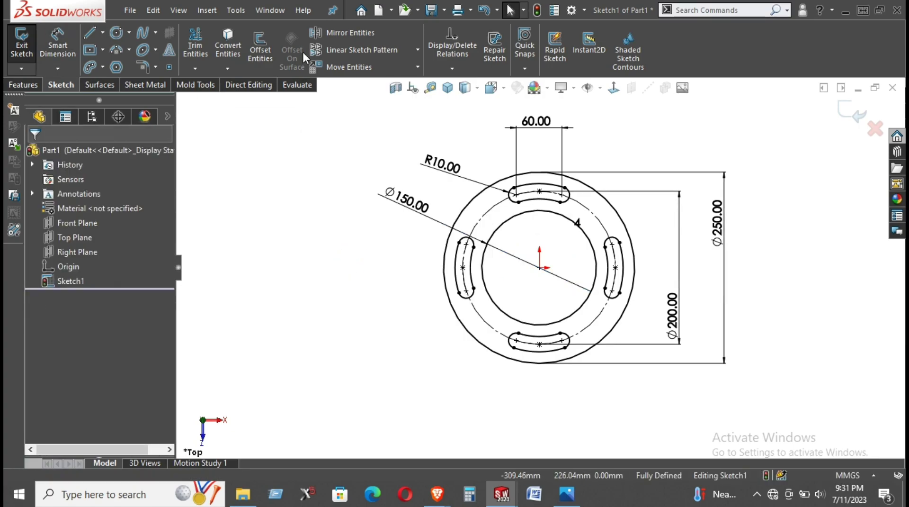
Draw a three-point arc with both ends on the Ø150 circle
left_click(117, 51)
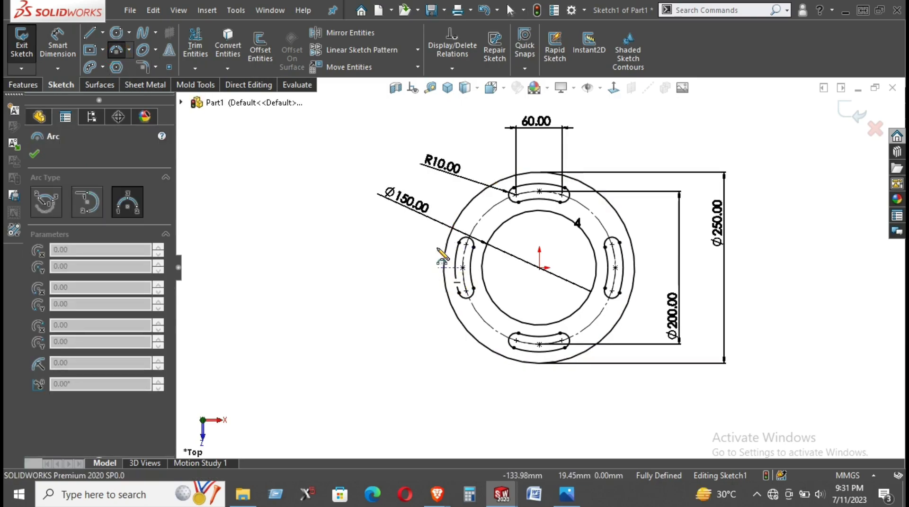
left_click(507, 225)
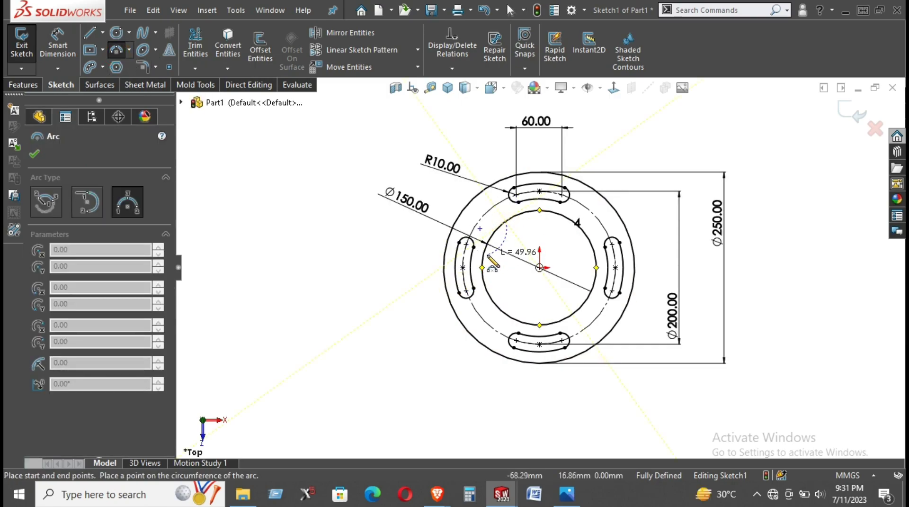
left_click(484, 251)
left_click(490, 249)
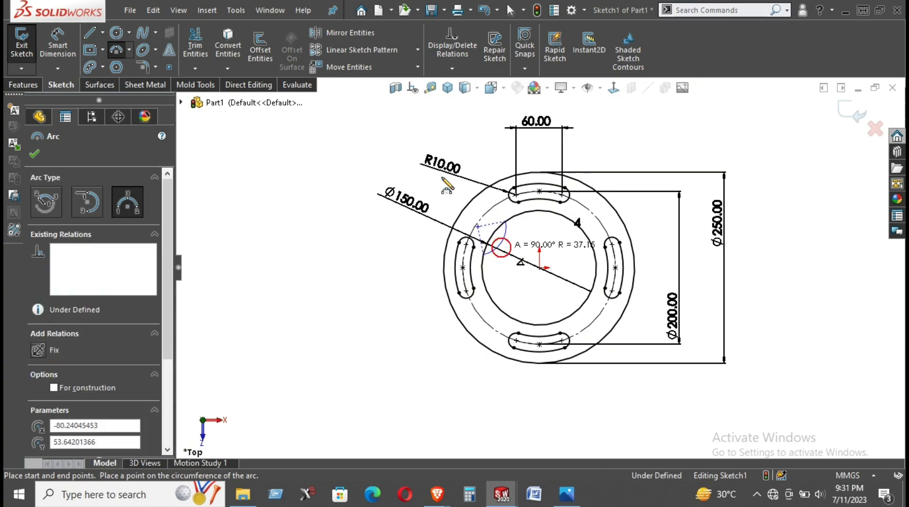
right_click(452, 182)
left_click(453, 190)
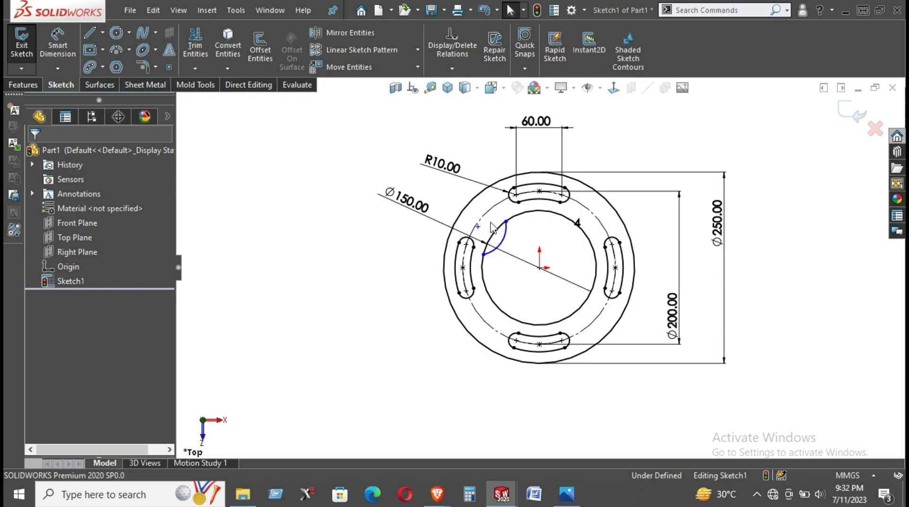
Drag the arc's ends and bulge into a short inward arc at the upper right
left_click_drag(506, 221, 590, 242)
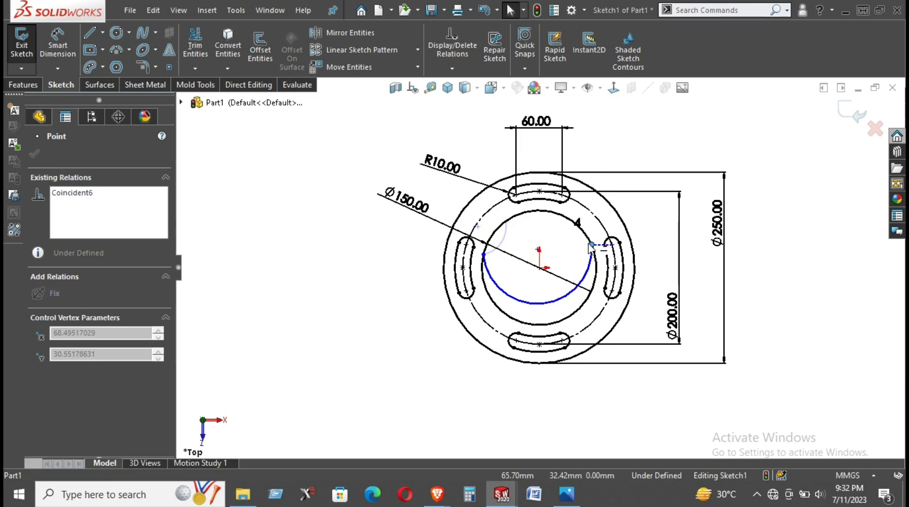
mouse_move(482, 254)
left_mouse_down()
mouse_move(581, 228)
mouse_move(560, 214)
left_mouse_up()
left_click_drag(533, 307, 563, 239)
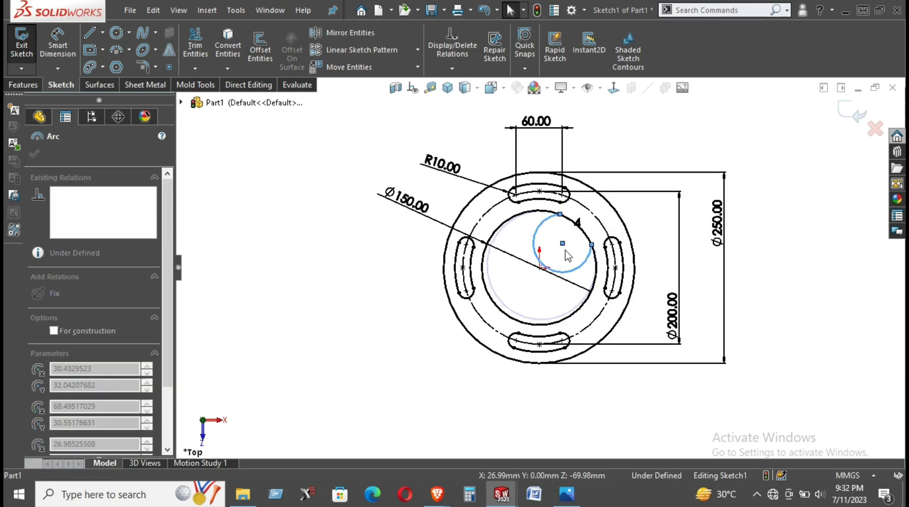
left_click(788, 303)
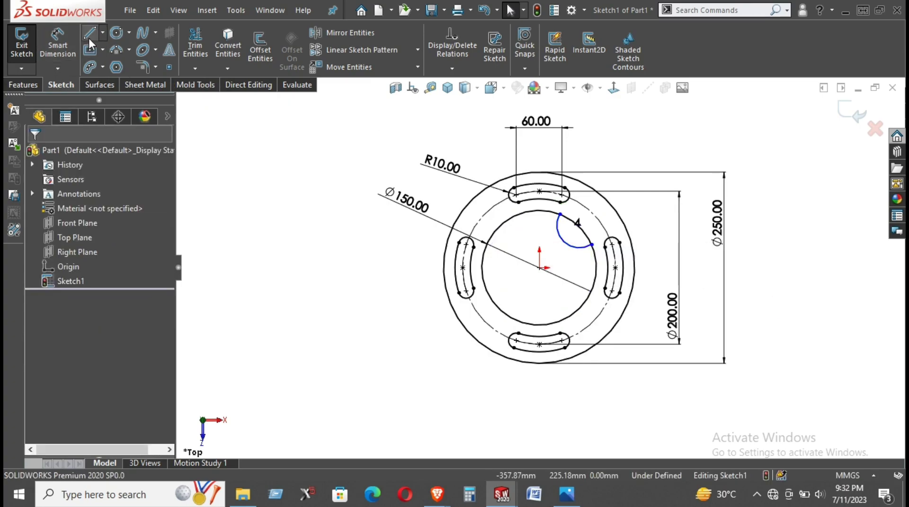
Draw a horizontal centerline from the origin to the right
left_click(102, 32)
left_click(143, 67)
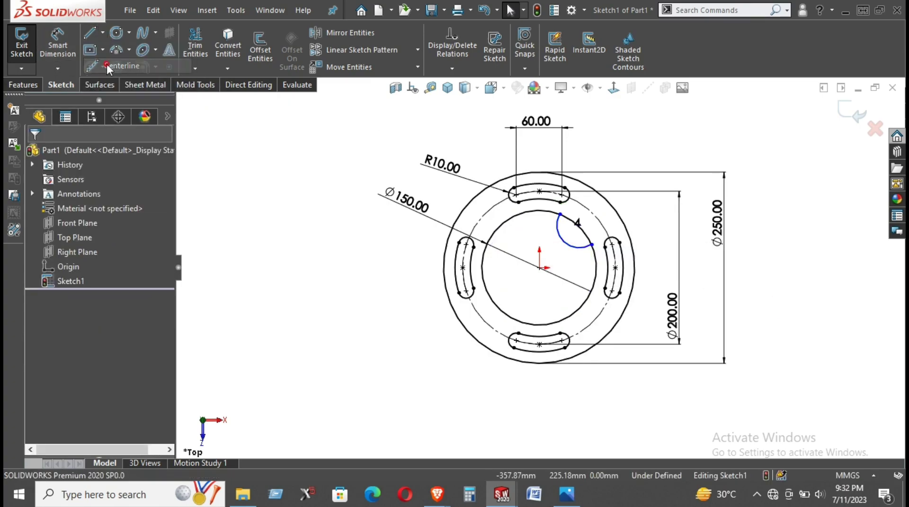
left_click(538, 268)
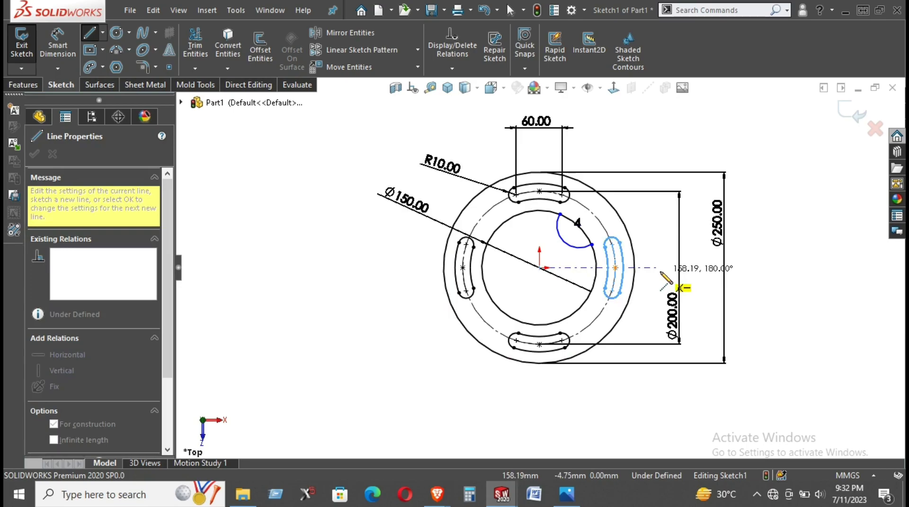
left_click(651, 268)
key("Escape")
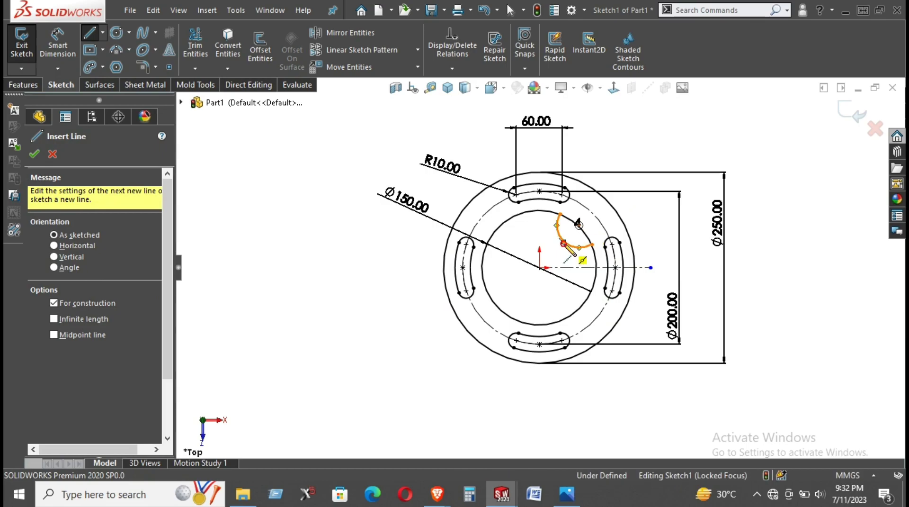
Add a construction line from the origin to the small arc's midpoint
left_click(563, 243)
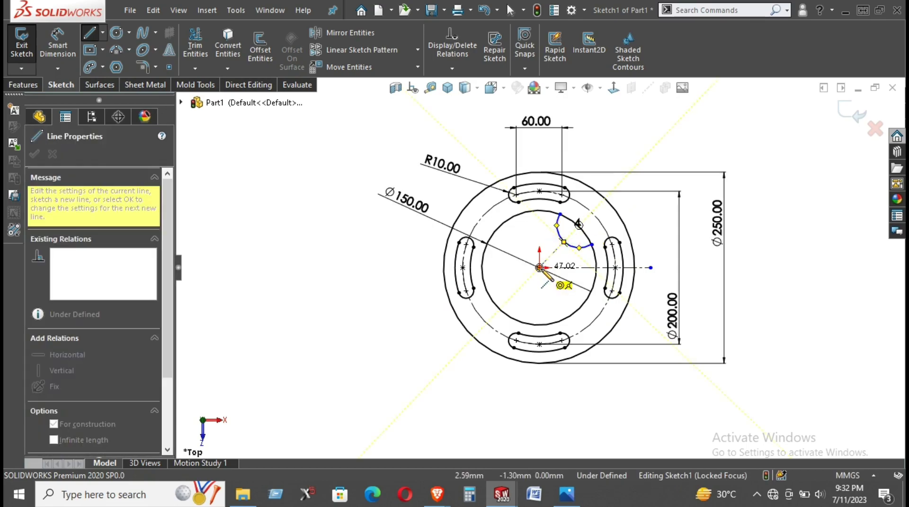
right_click(519, 233)
left_click(544, 246)
right_click_drag(777, 294, 776, 276)
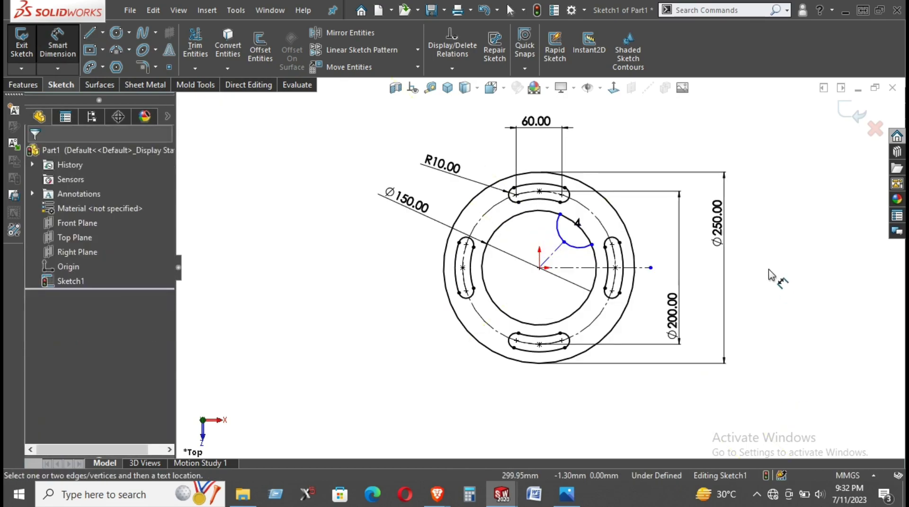
Set a 45° angle between the construction line and the horizontal centerline
left_click(550, 255)
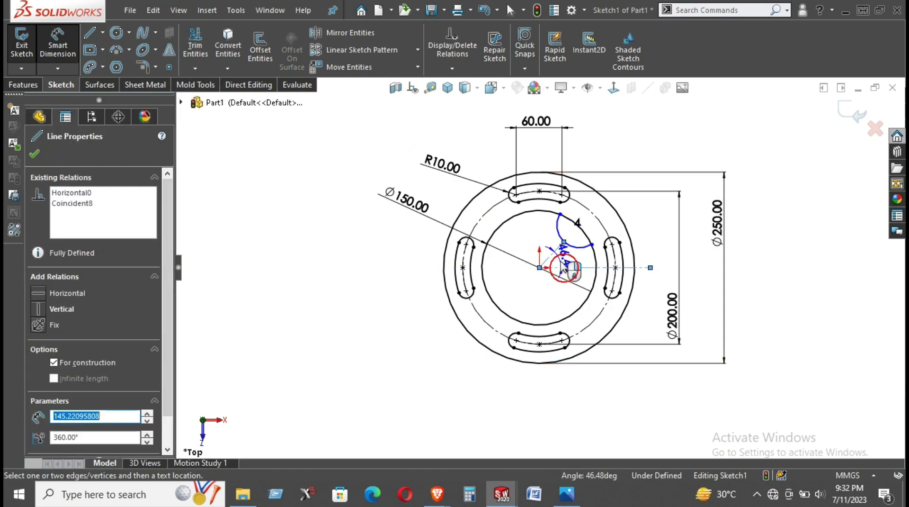
left_click(574, 267)
left_click(571, 265)
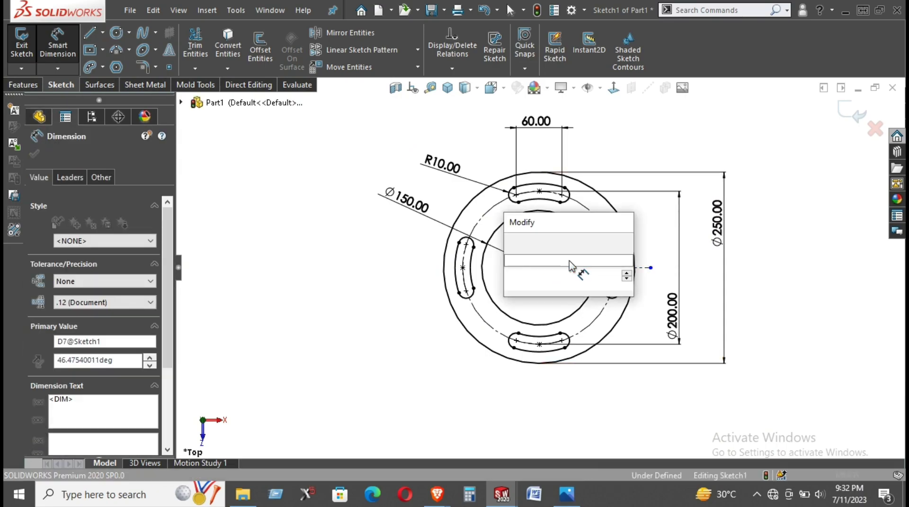
type("45")
key("Return")
left_click(762, 208)
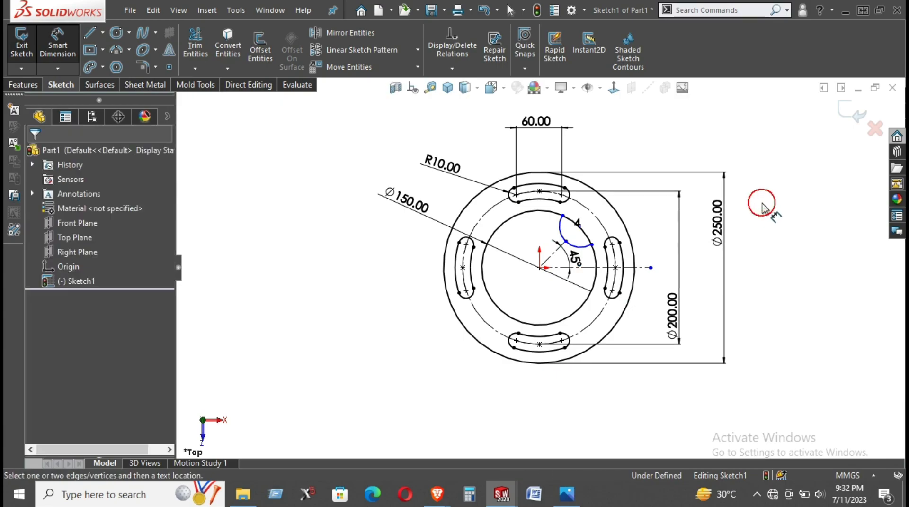
Dimension the small arc to a radius of 25
left_click(561, 229)
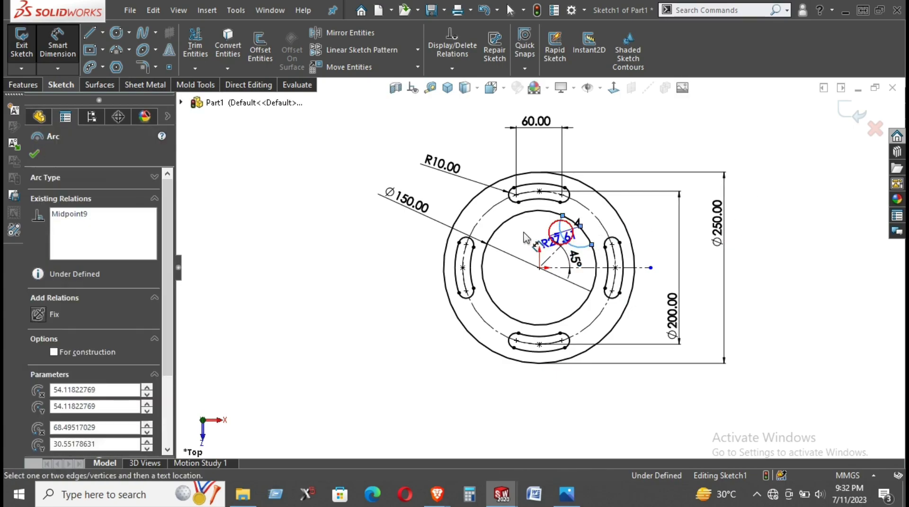
left_click(511, 239)
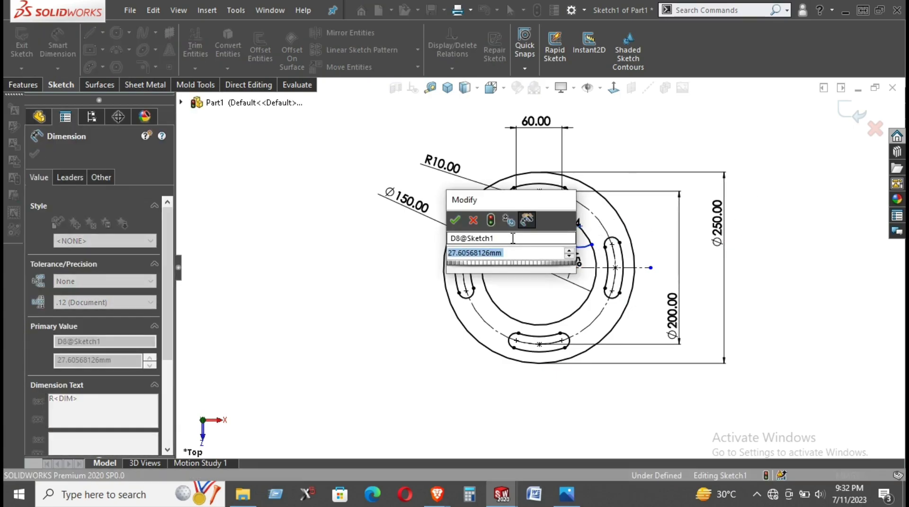
type("25")
key("Return")
left_click(818, 273)
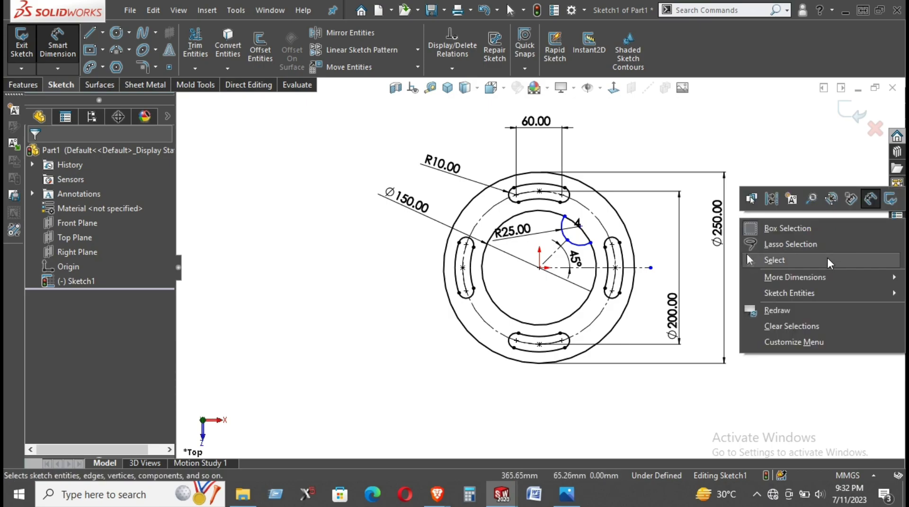
Nudge the R25 arc's endpoint slightly up and left, then deselect the arc
left_click(804, 259)
left_click(591, 243)
left_click_drag(590, 243, 588, 239)
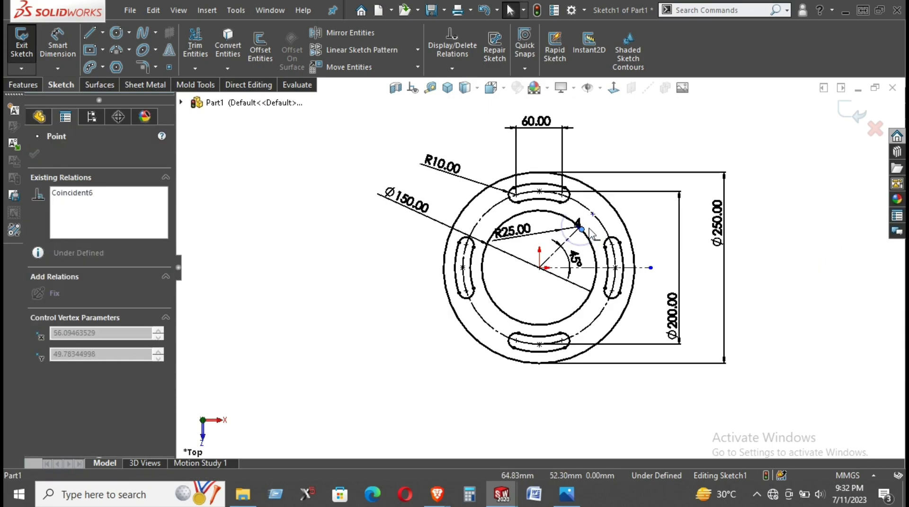
left_click(580, 234)
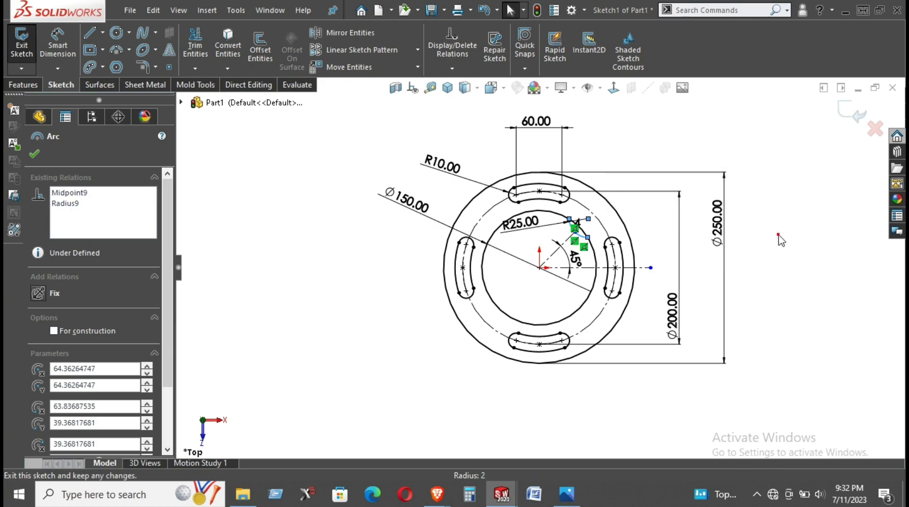
key("Escape")
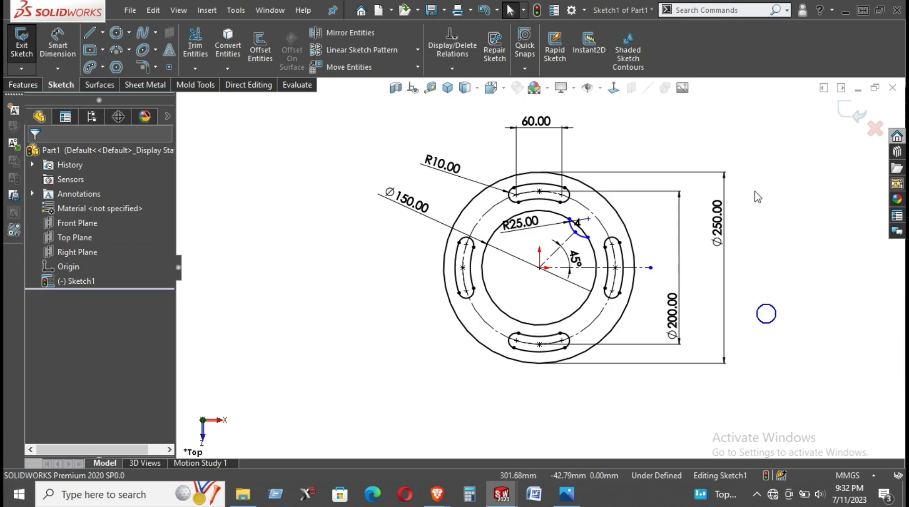
key("c")
key("Escape")
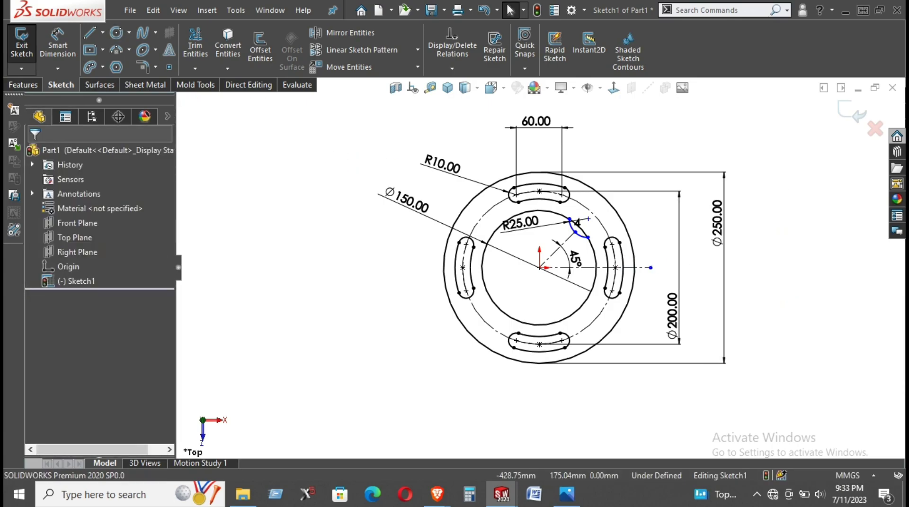
Try a second radius dimension on the R25 arc, then cancel it
left_click(57, 45)
scroll(587, 247, "down", 3)
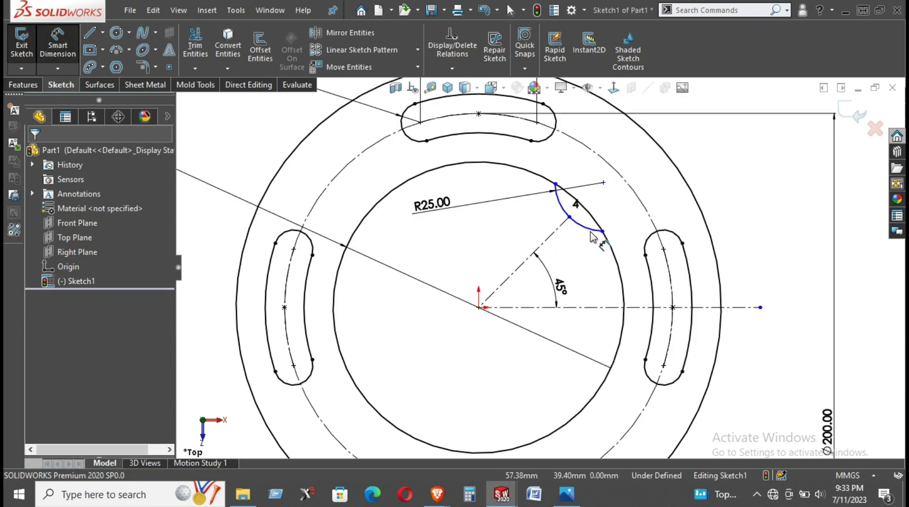
left_click(591, 233)
left_click(447, 256)
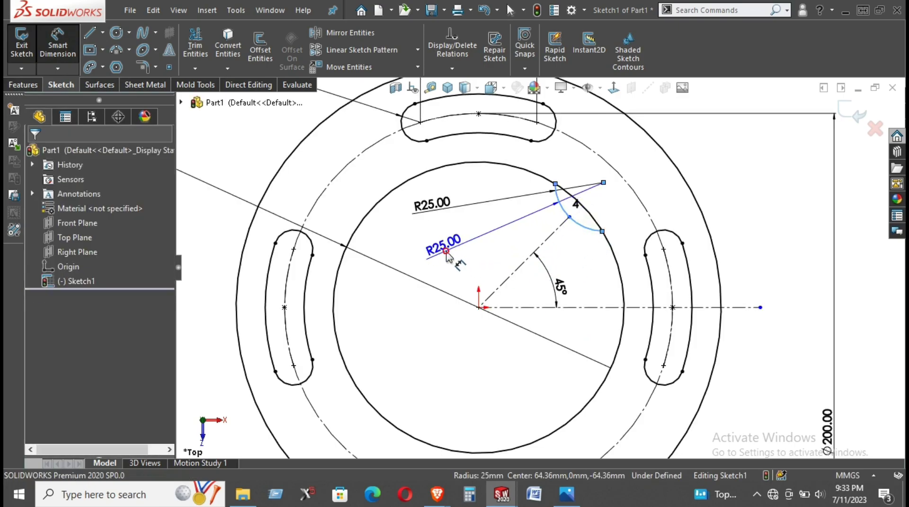
key("Return")
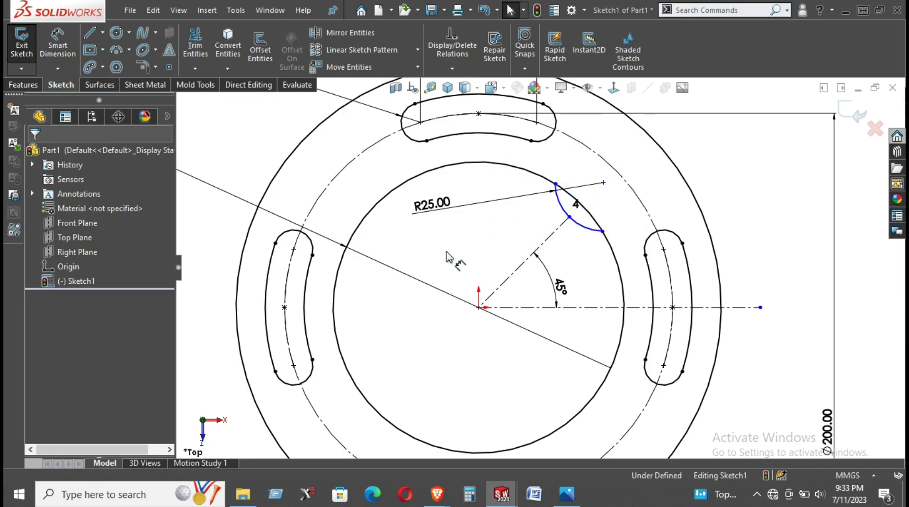
scroll(538, 267, "up", 3)
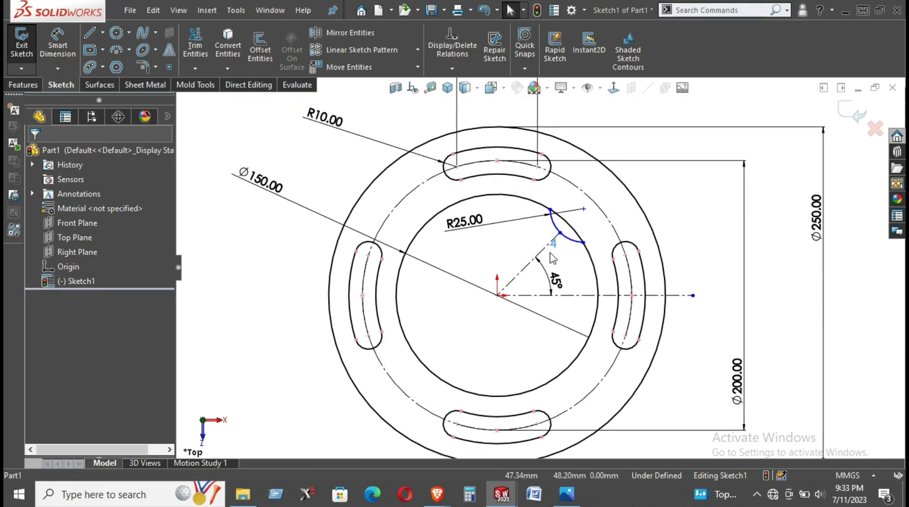
Move the stray '4' label to the right and drag the arc's midpoint to flip the arc
left_click_drag(668, 205, 703, 186)
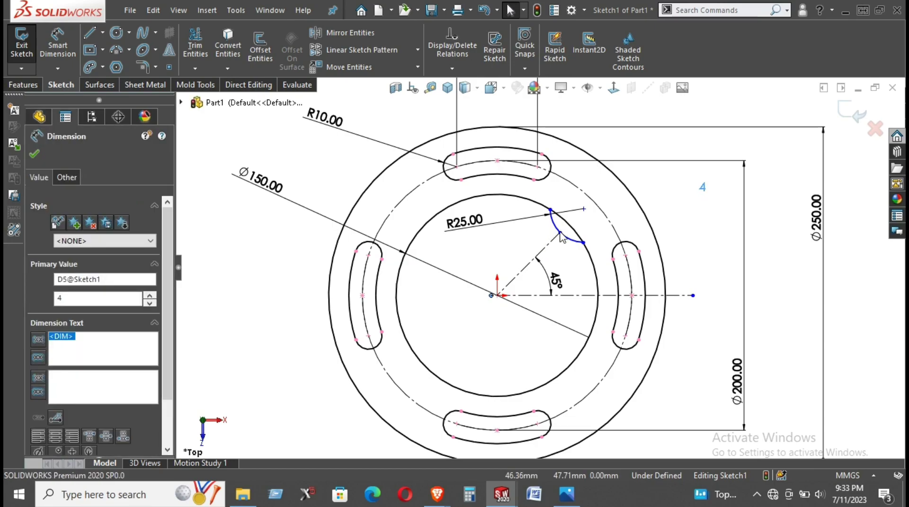
left_click_drag(560, 233, 535, 260)
key("Escape")
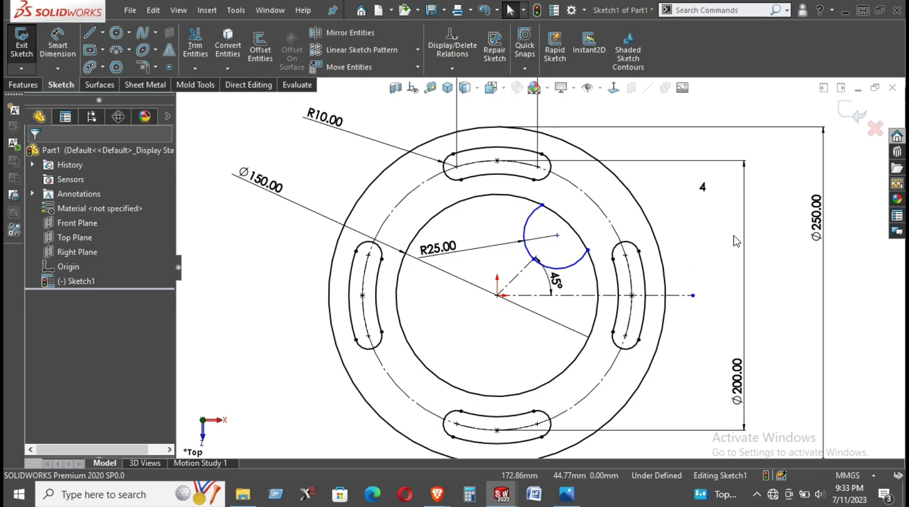
Reshape the R25 arc by dragging its midpoint, check catia.png, then minimize the reference drawing
left_click(718, 229)
left_click_drag(534, 260, 549, 261)
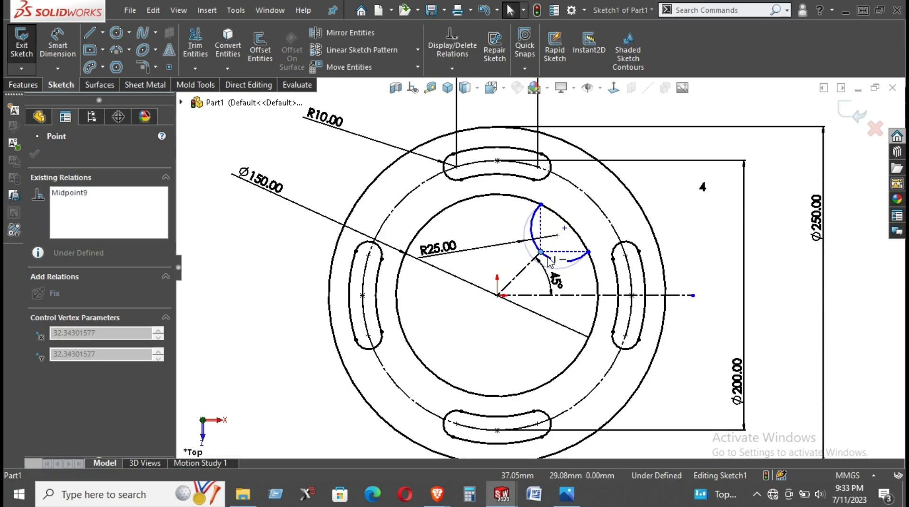
left_click_drag(550, 261, 541, 260)
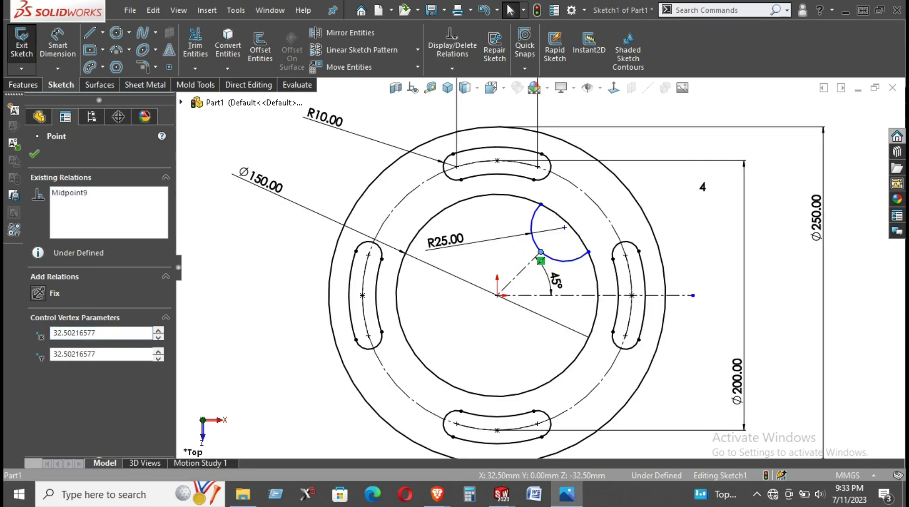
key("alt+Tab")
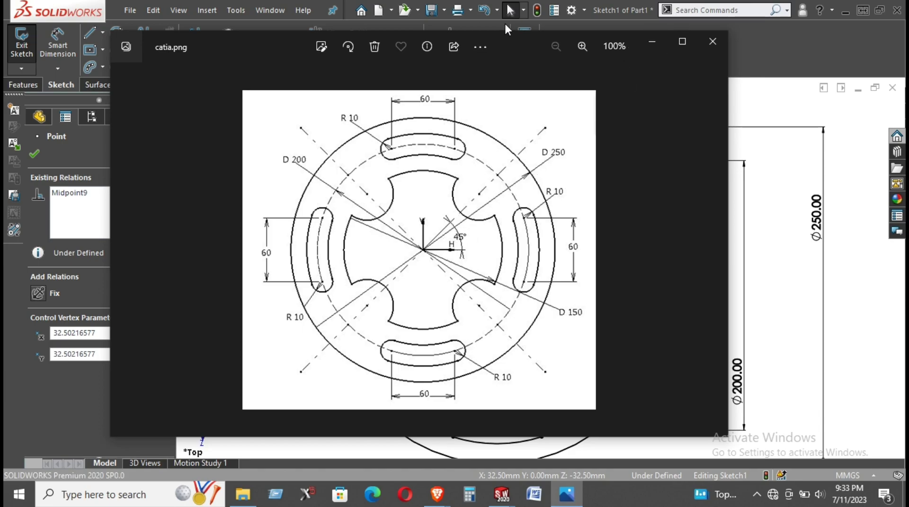
left_click(654, 45)
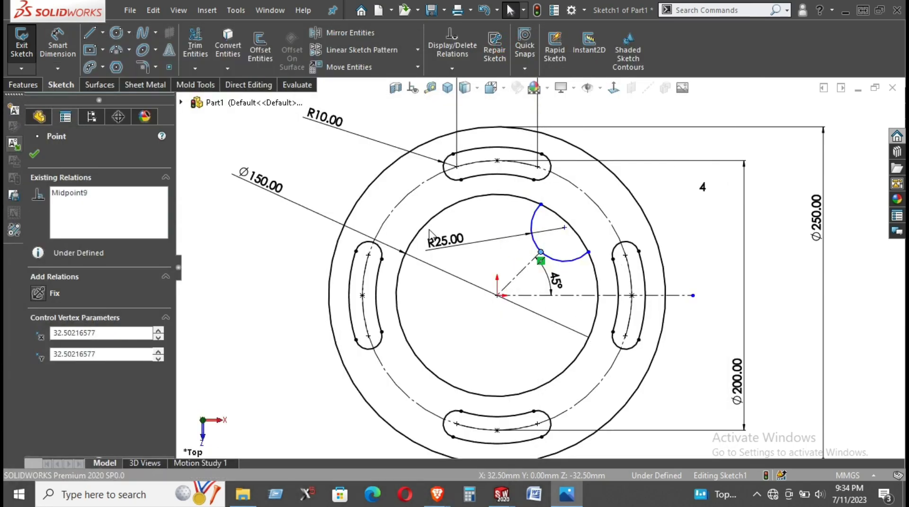
Draw a centerline from the origin toward the upper right at 45°, through the R25 arc
left_click(102, 32)
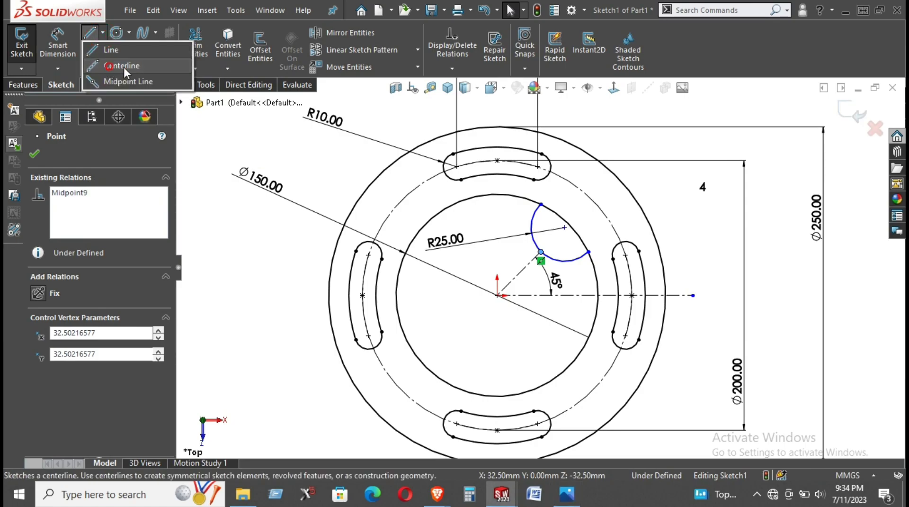
left_click(125, 66)
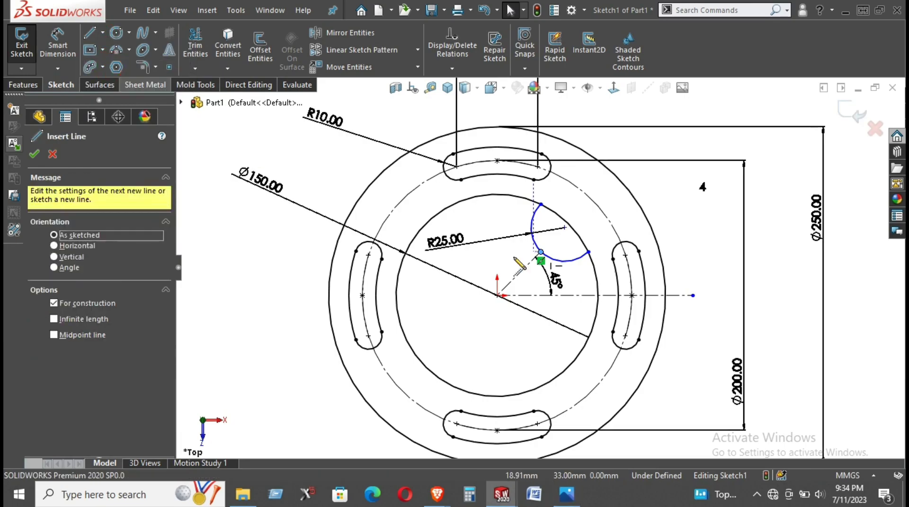
left_click(498, 294)
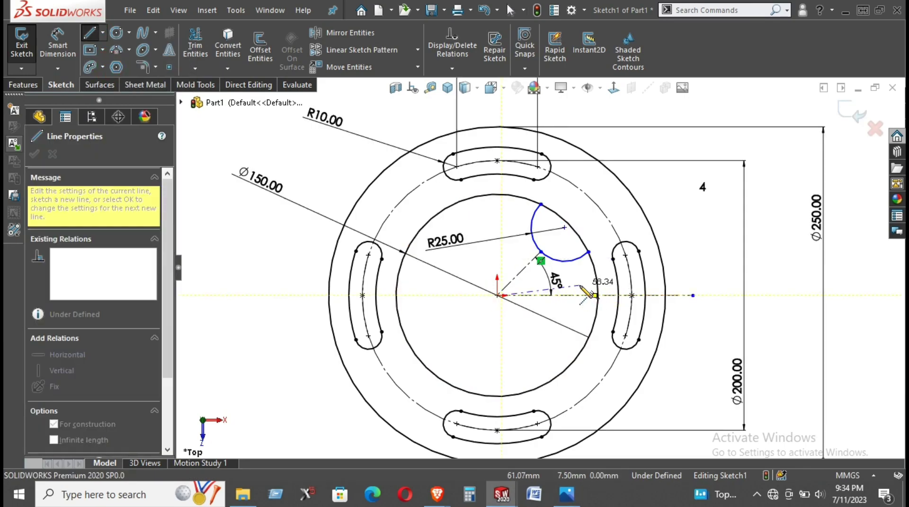
key("Escape")
left_click(102, 32)
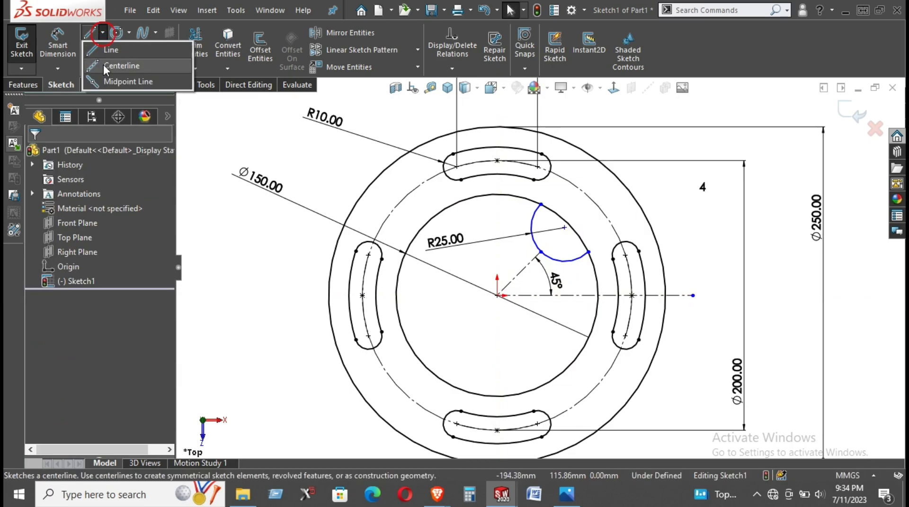
left_click(105, 68)
left_click(497, 294)
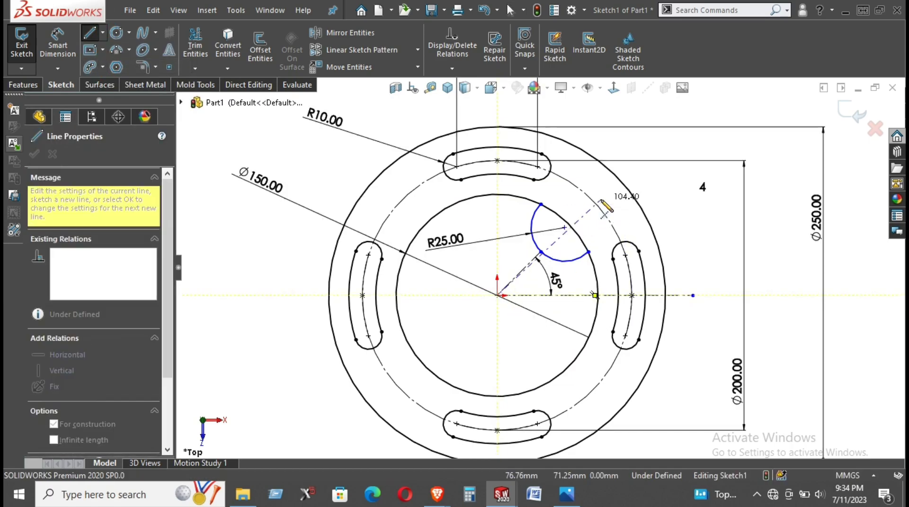
right_click(696, 179)
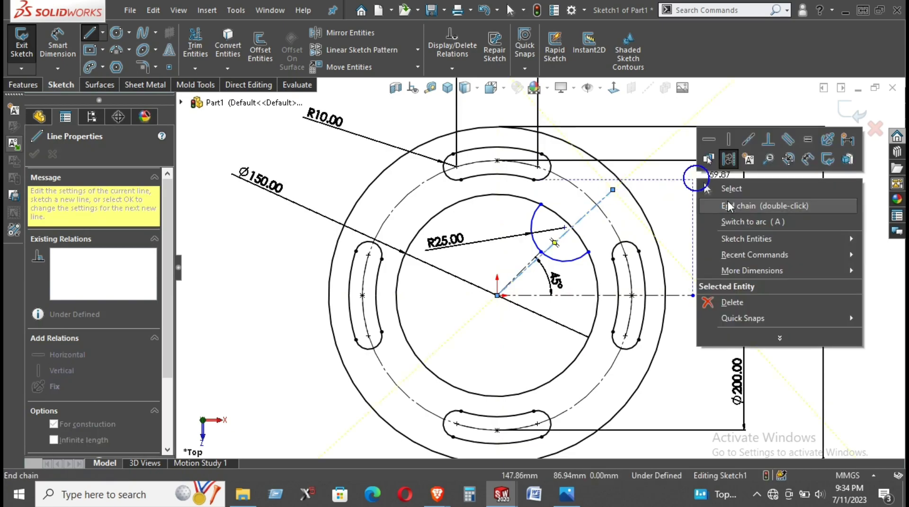
left_click(728, 206)
key("Escape")
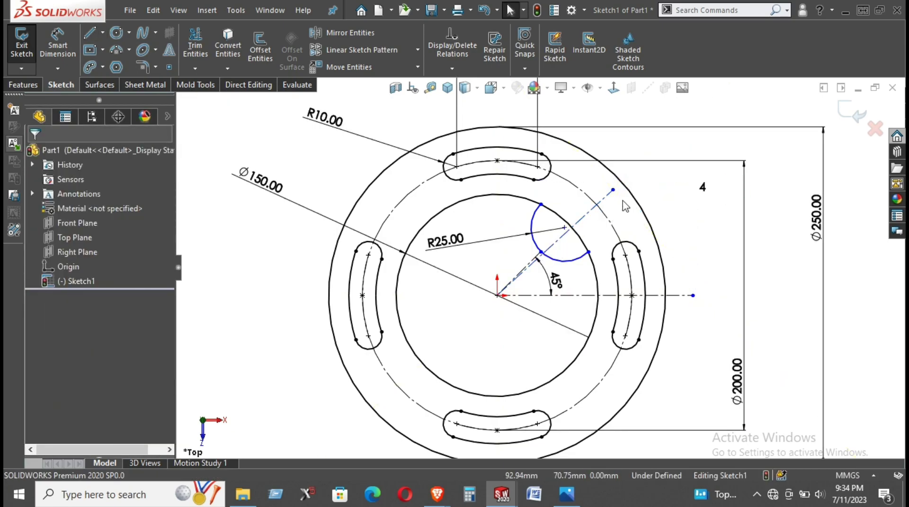
left_click_drag(613, 189, 597, 171)
Make the R25 arc's centre coincident with the 45° centerline
left_click(525, 258, "ctrl")
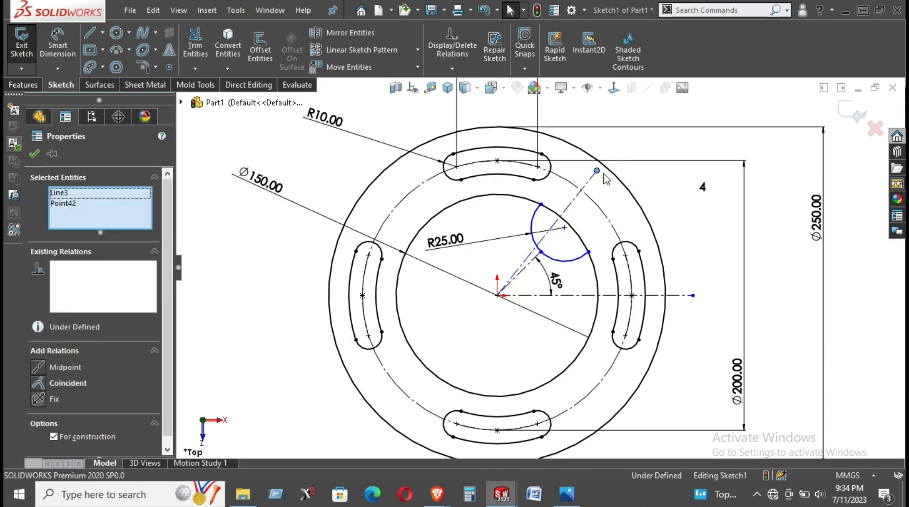
left_click(588, 203)
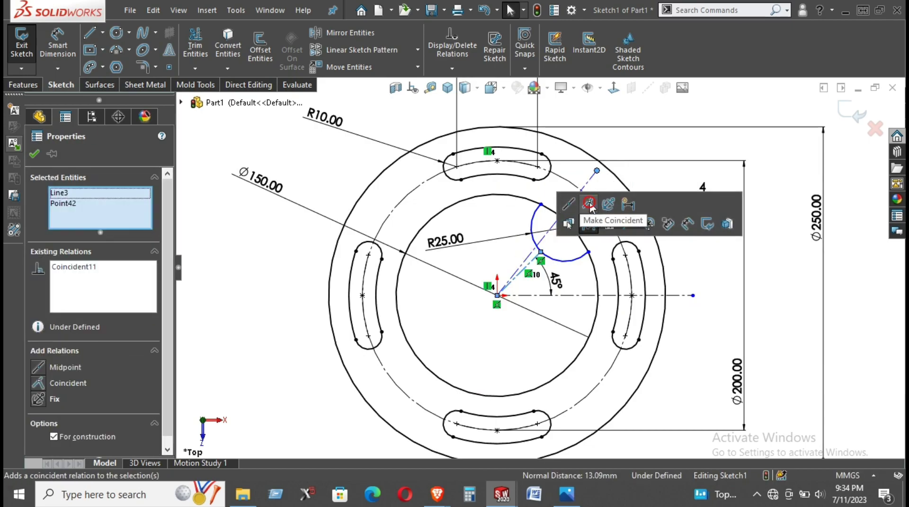
left_click(725, 252)
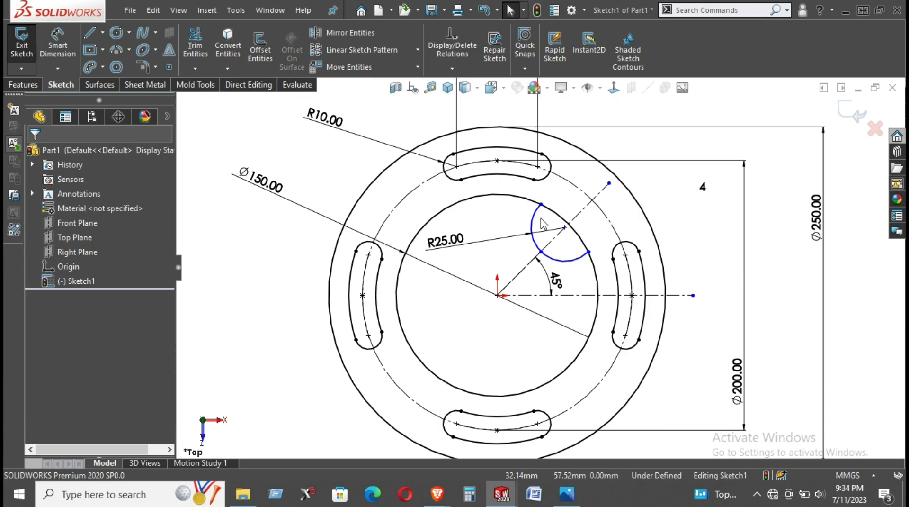
Attach the arc's upper endpoint to the Ø150 circle with a Coincident relation
mouse_move(541, 204)
left_mouse_down()
mouse_move(568, 224)
mouse_move(521, 255)
left_mouse_up()
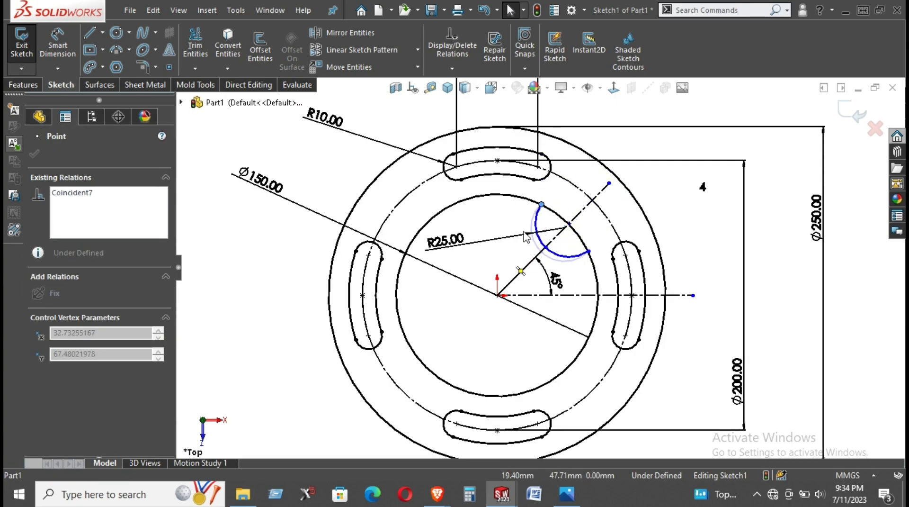
left_click(426, 202)
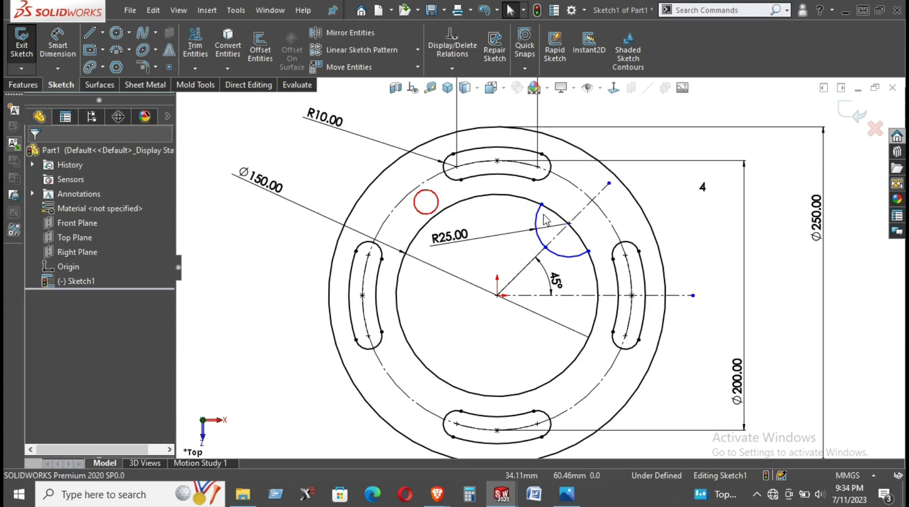
left_click(568, 222)
left_click(570, 225)
left_click(568, 223, "ctrl")
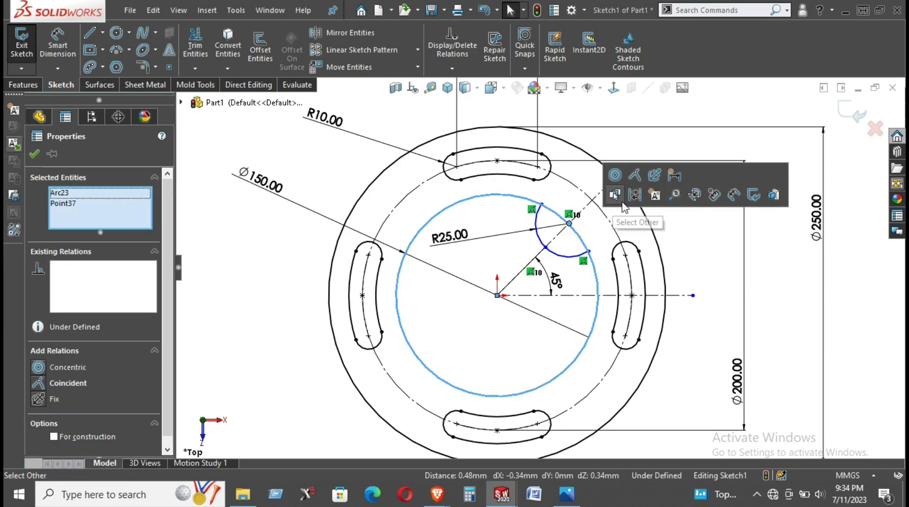
left_click(634, 175)
left_click(679, 244)
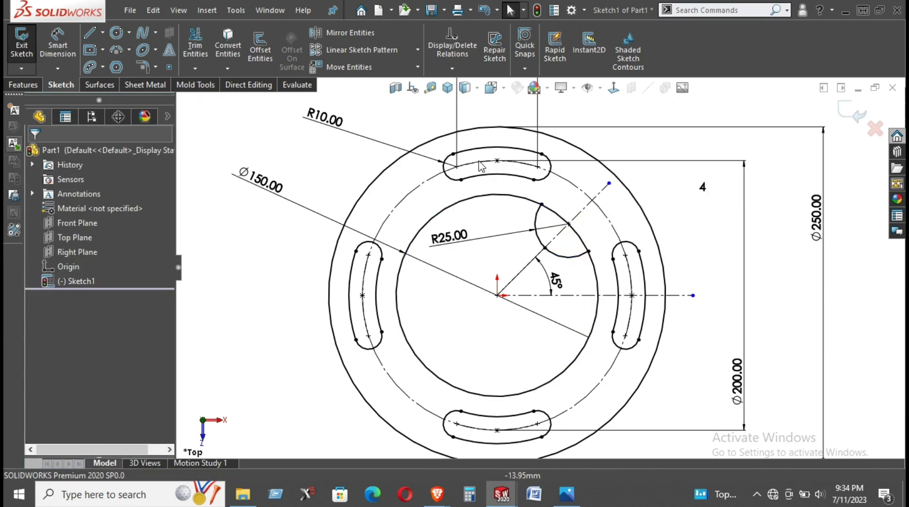
Circular-pattern the R25 arc into four instances over 360° around the plate centre
left_click(418, 50)
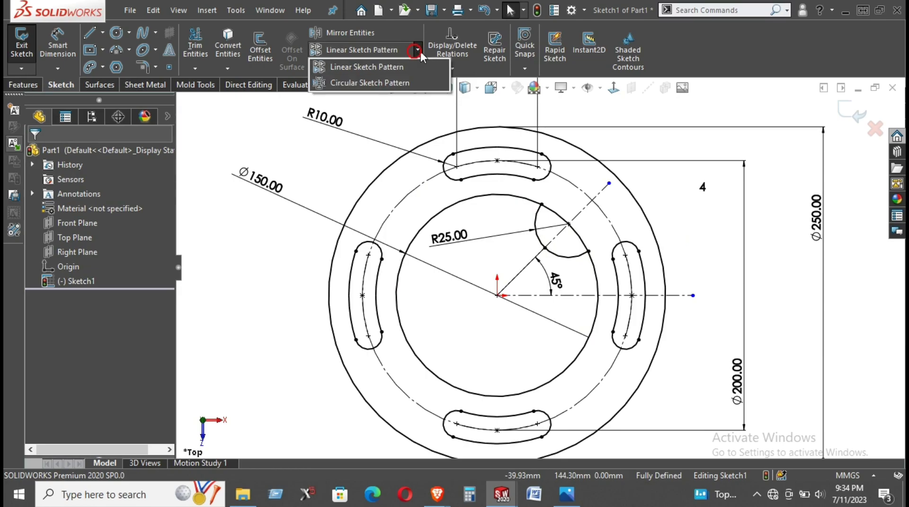
left_click(396, 90)
left_click(565, 258)
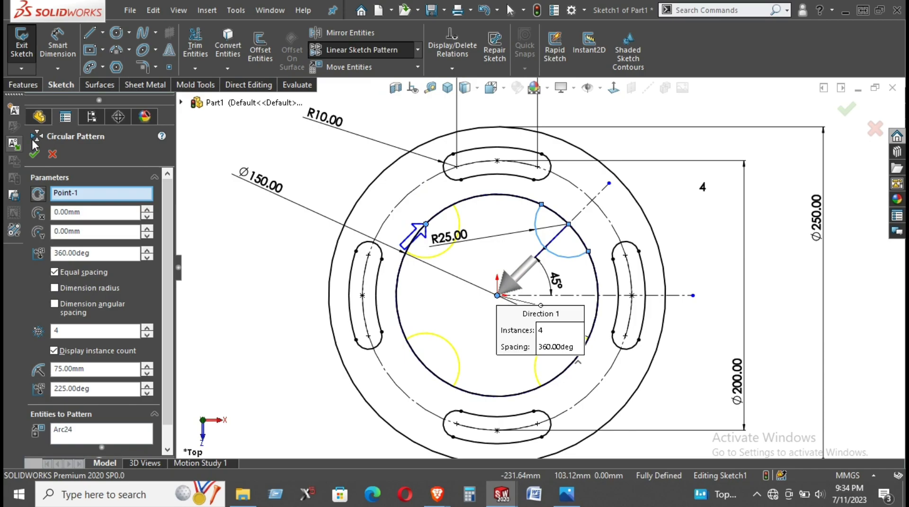
left_click(33, 153)
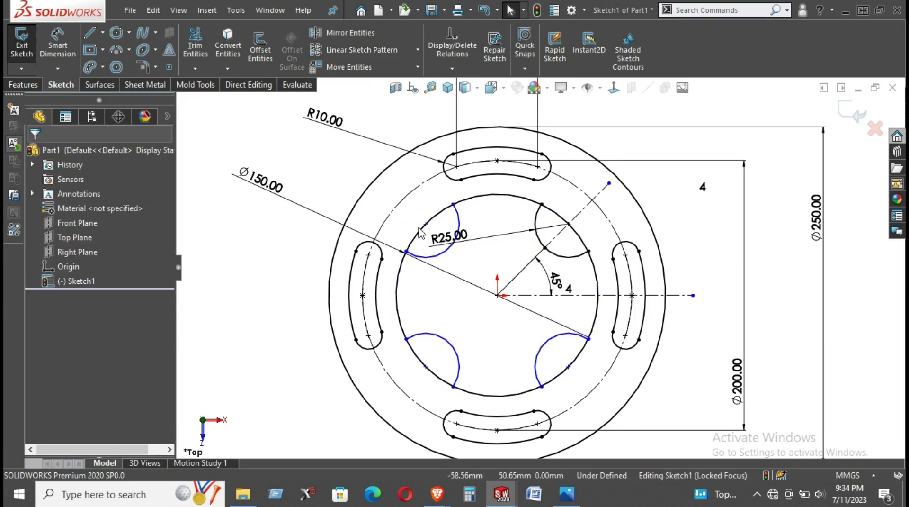
mouse_move(426, 223)
left_mouse_down()
mouse_move(416, 208)
mouse_move(425, 223)
left_mouse_up()
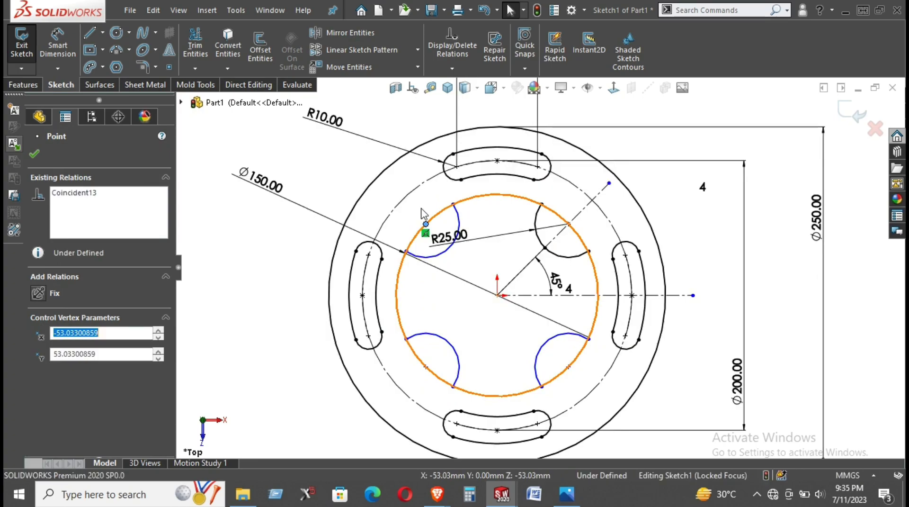
mouse_move(453, 204)
left_mouse_down()
mouse_move(455, 232)
mouse_move(455, 202)
left_mouse_up()
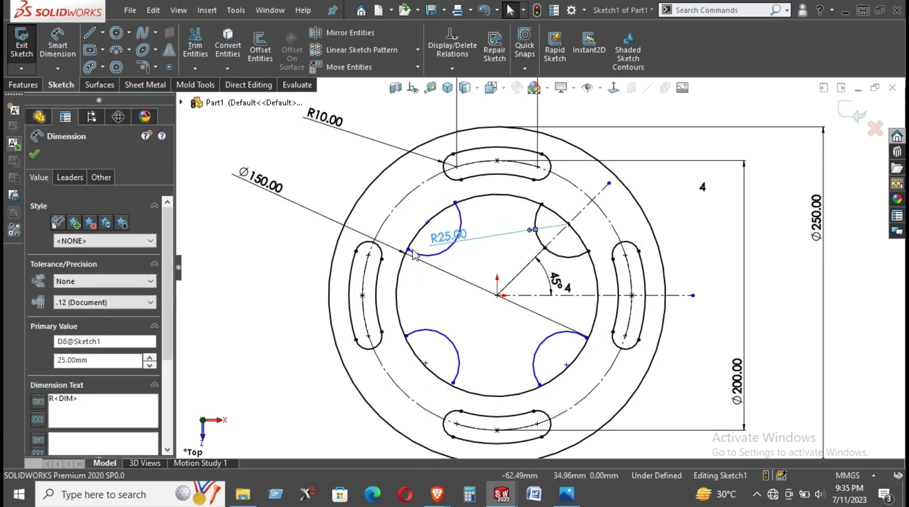
Make a copied arc's endpoint coincident with the Ø150 circle
left_click_drag(407, 250, 402, 297)
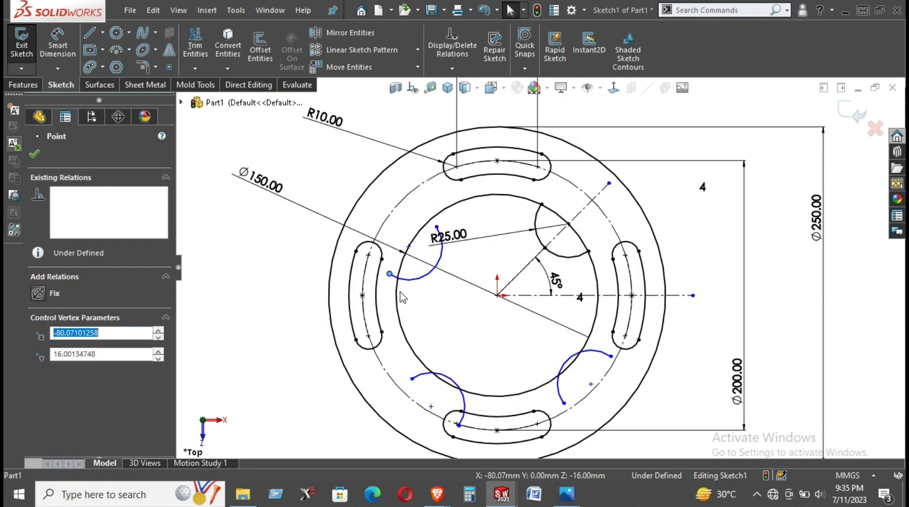
left_click(398, 296, "ctrl")
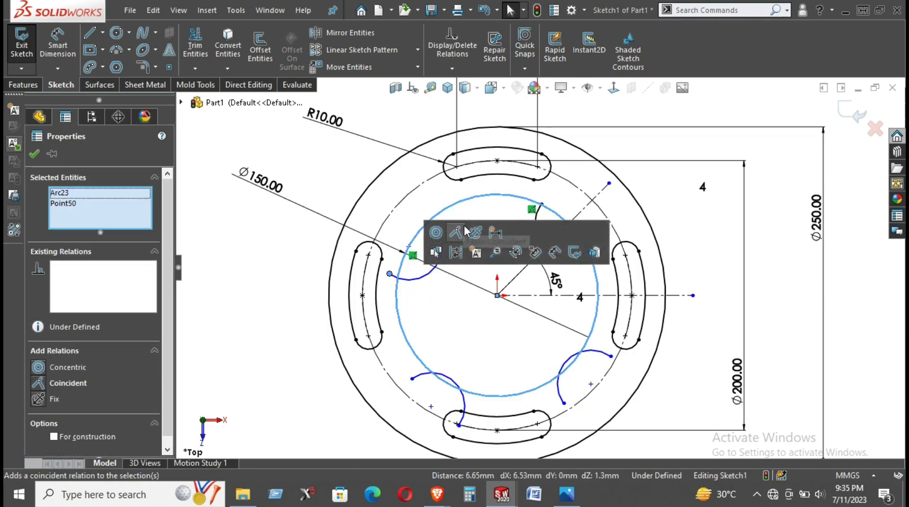
left_click(457, 233)
left_click(692, 190)
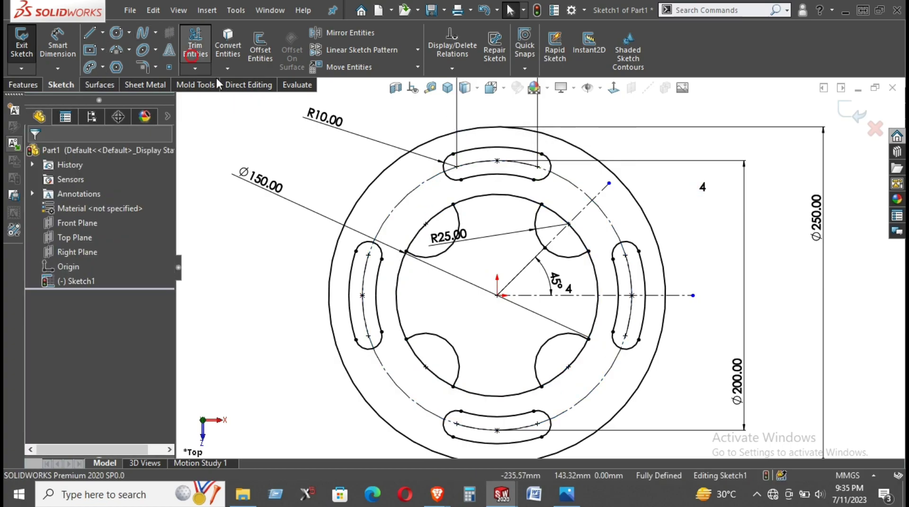
Power-trim the Ø150 circle sections inside the R25 arcs and the left arc's upper part
left_click(191, 54)
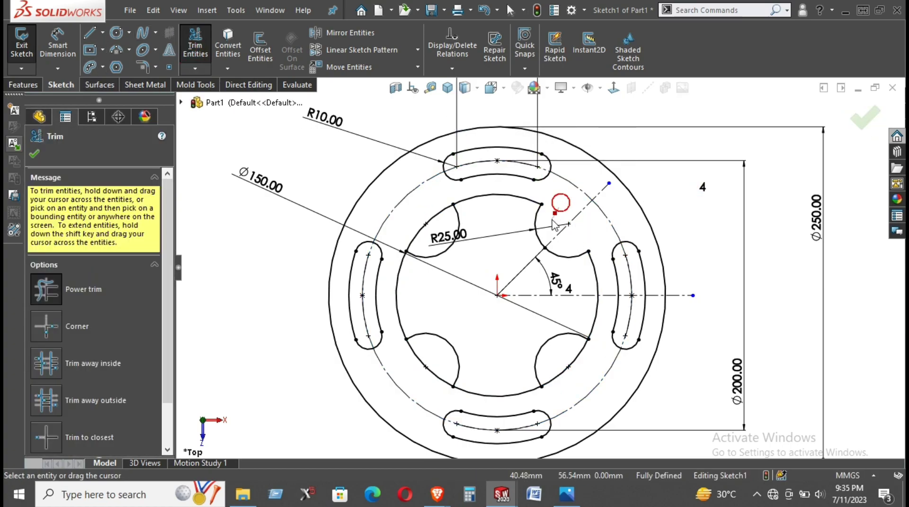
left_click(571, 366)
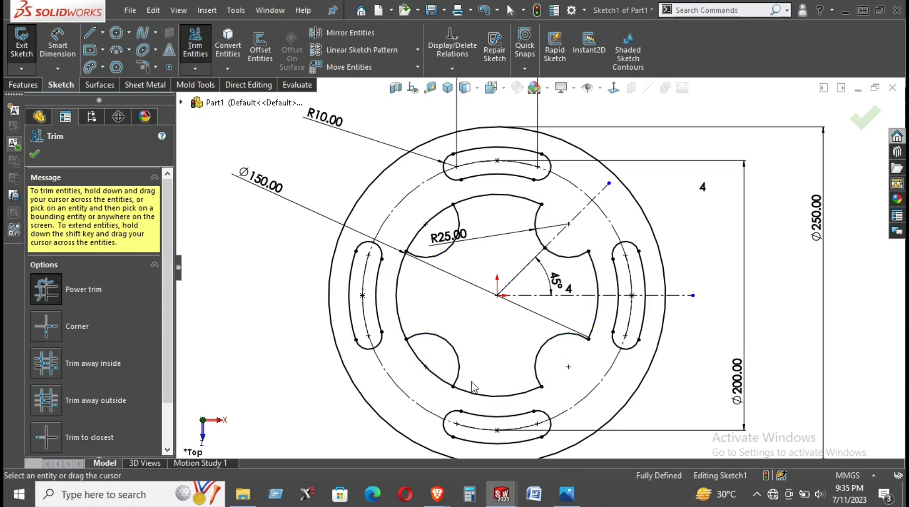
left_click_drag(432, 374, 436, 376)
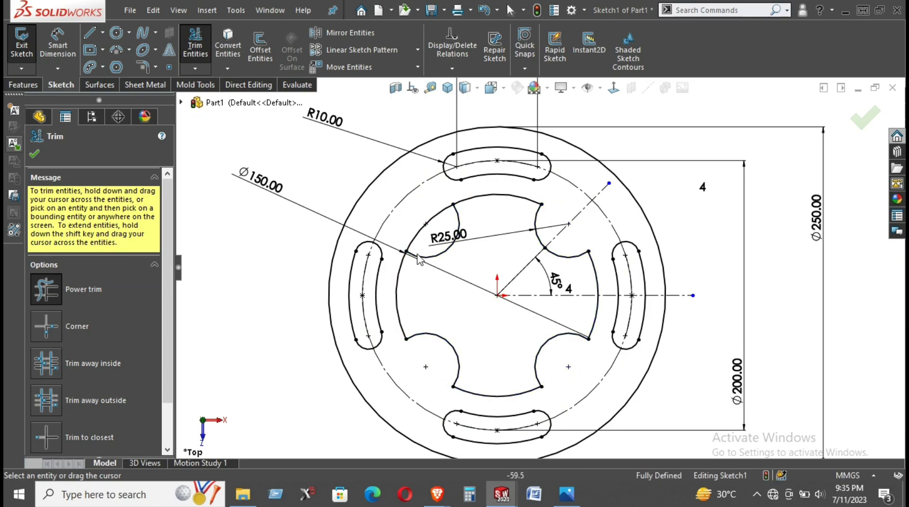
left_click_drag(433, 215, 445, 224)
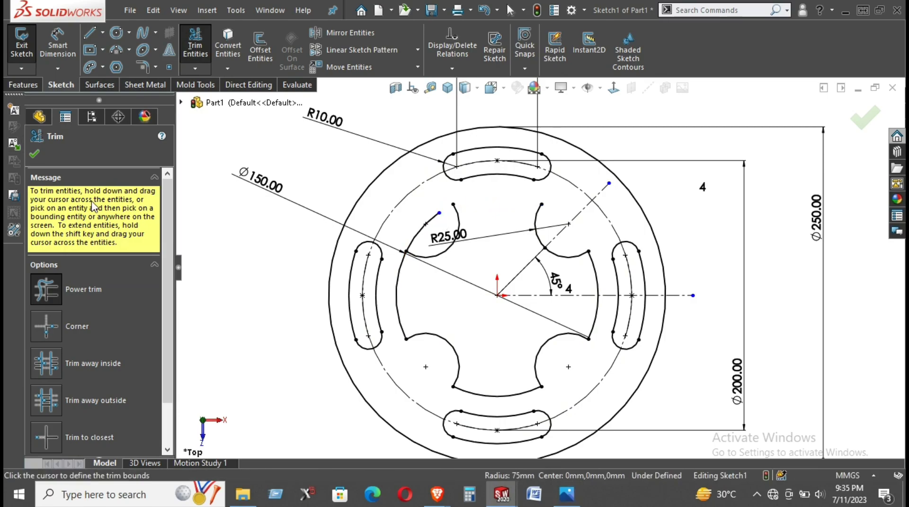
mouse_move(416, 222)
left_mouse_down()
mouse_move(423, 243)
mouse_move(407, 246)
left_mouse_up()
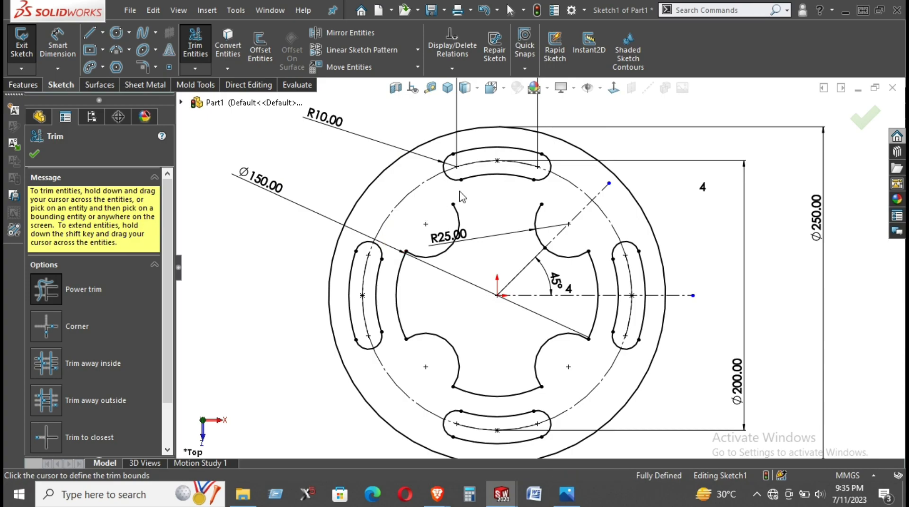
right_click(250, 154)
Draw a 3-point arc bridging the gap between the two upper R25 arcs
left_click(284, 198)
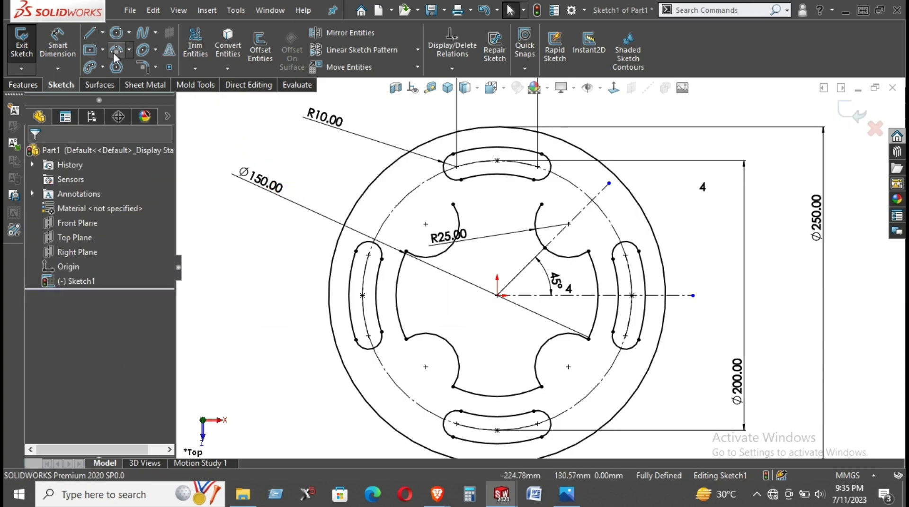
left_click(115, 52)
left_click(453, 204)
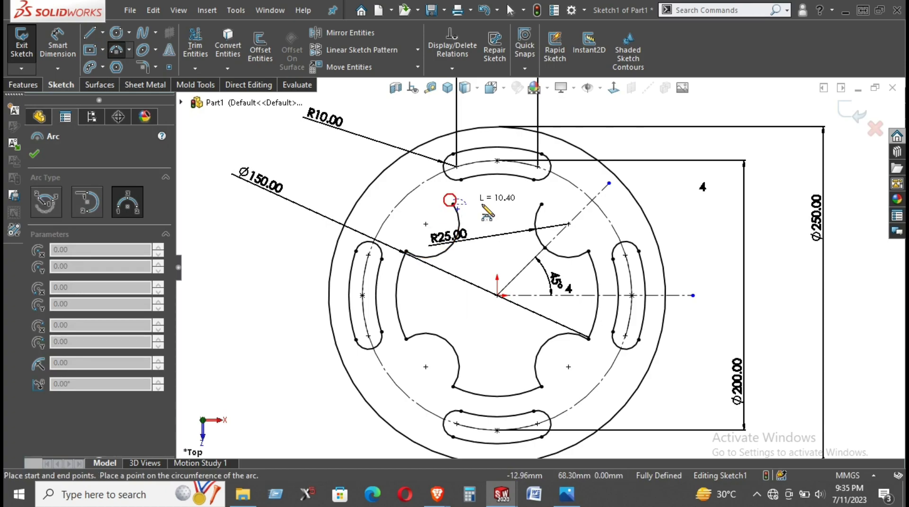
left_click(541, 203)
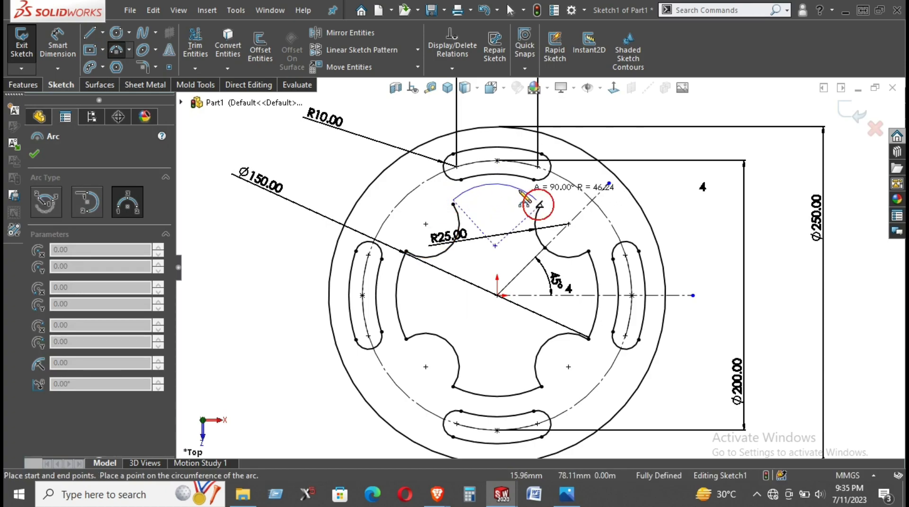
left_click(509, 188)
right_click(513, 192)
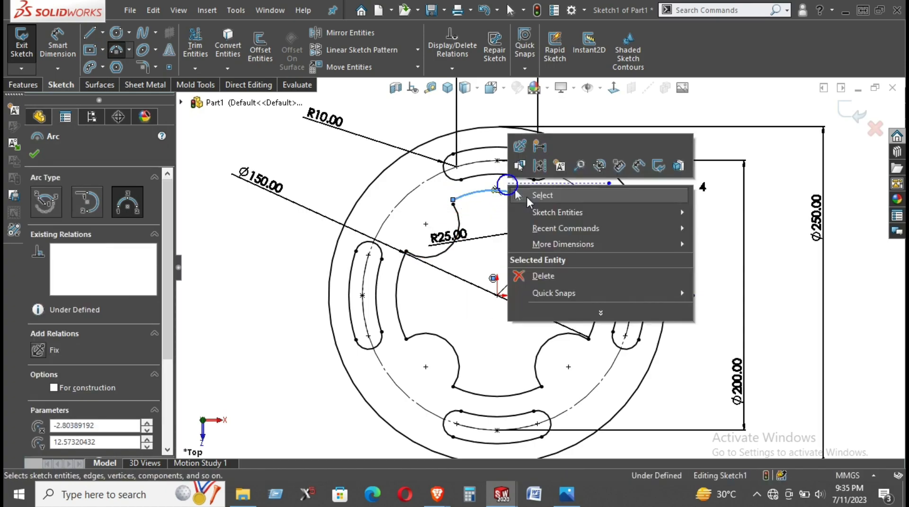
left_click(531, 195)
Merge the new arc's left endpoint with the R25 arc end and make the arcs coradial
left_click(452, 202)
left_click(457, 204)
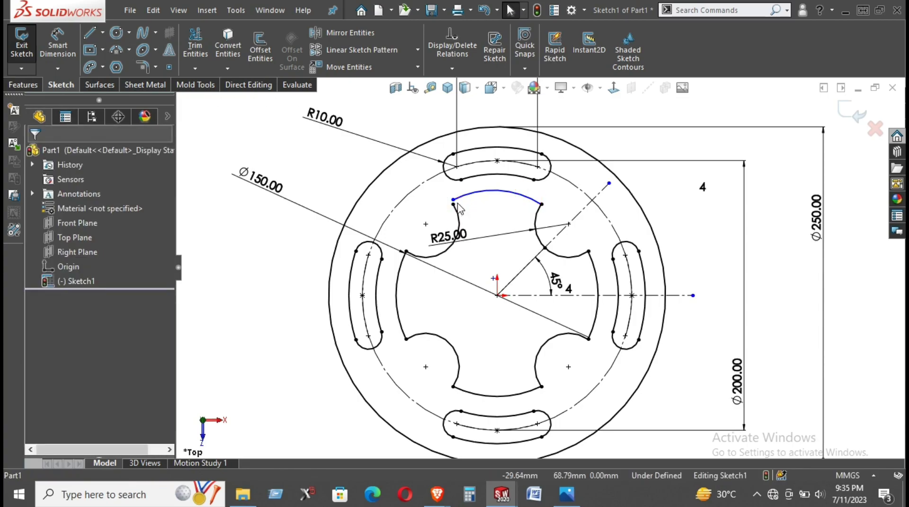
left_click(453, 204)
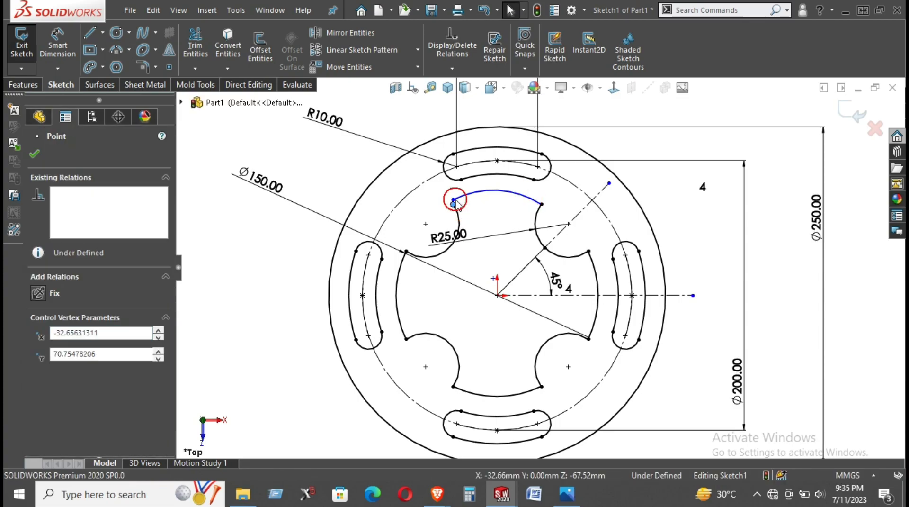
left_click(453, 200, "ctrl")
left_click(553, 140)
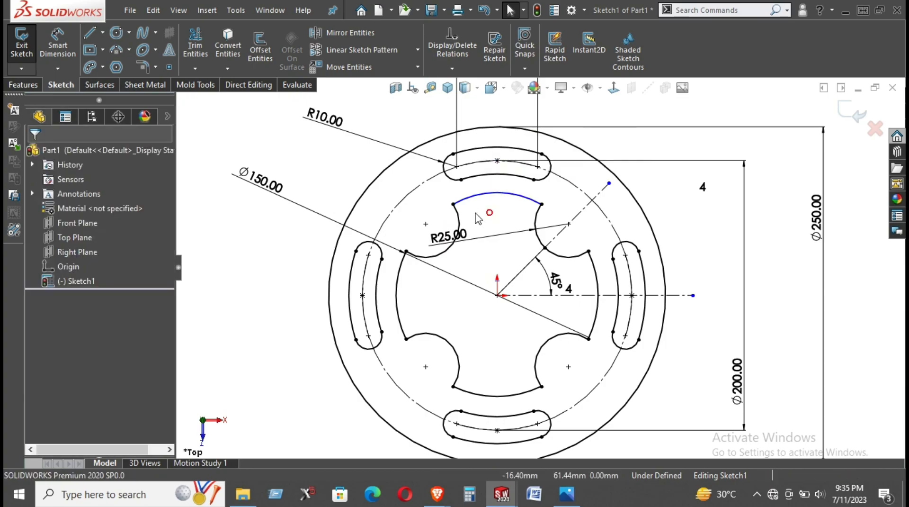
left_click(397, 290)
left_click(488, 193, "ctrl")
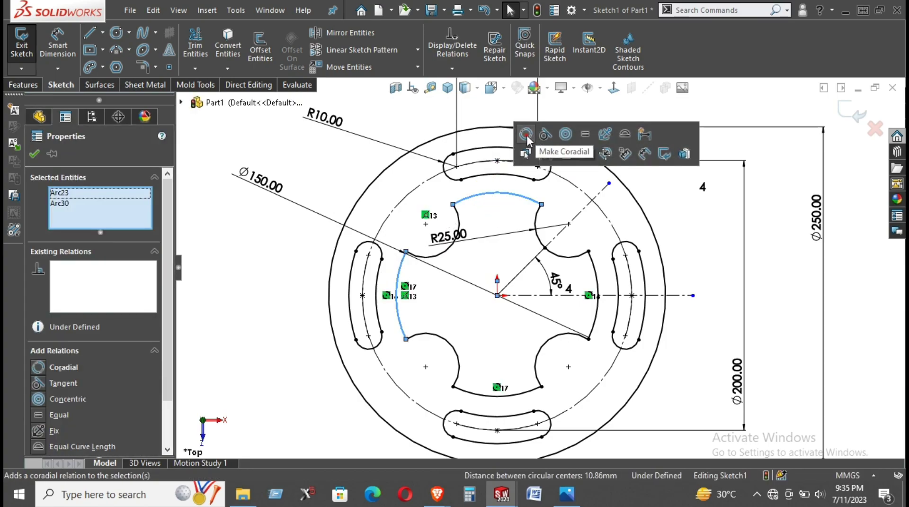
left_click(526, 135)
Zoom out and move the R25 dimension label outside the plate
left_click(533, 230)
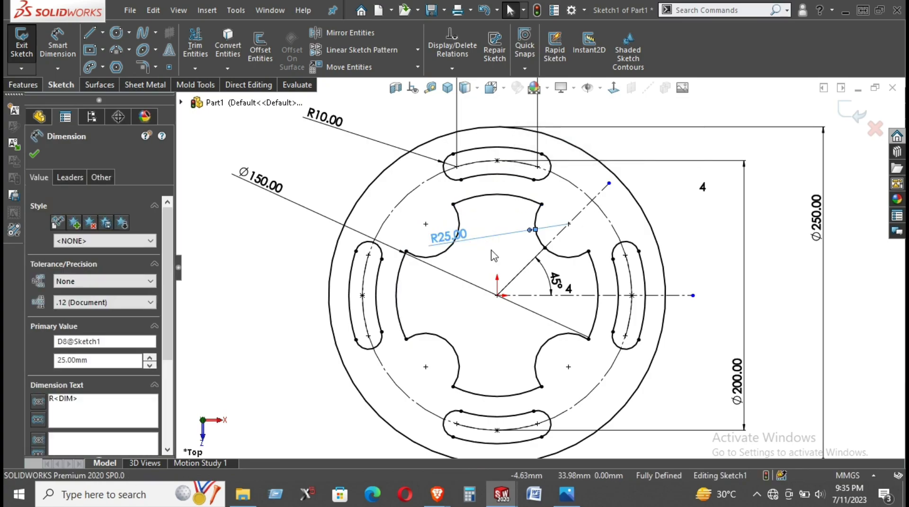
scroll(540, 267, "down", 1)
scroll(541, 267, "down", 2)
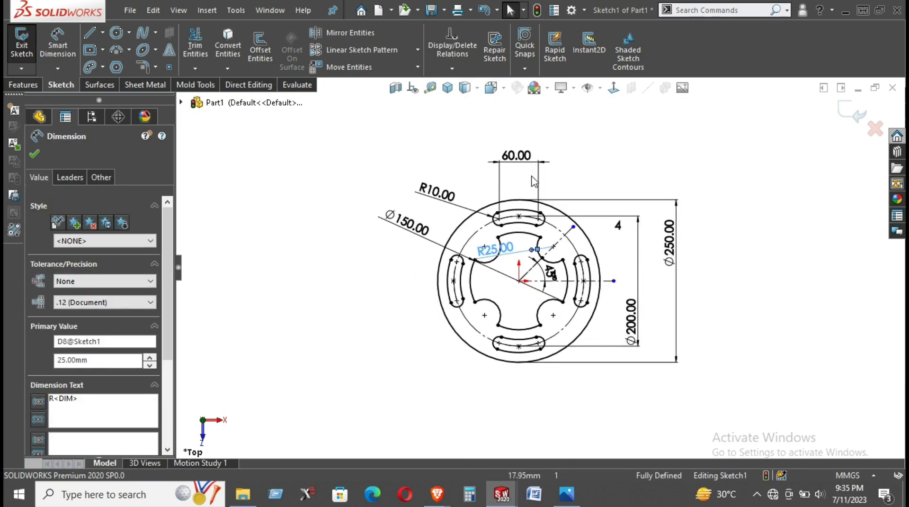
scroll(568, 263, "up", 1)
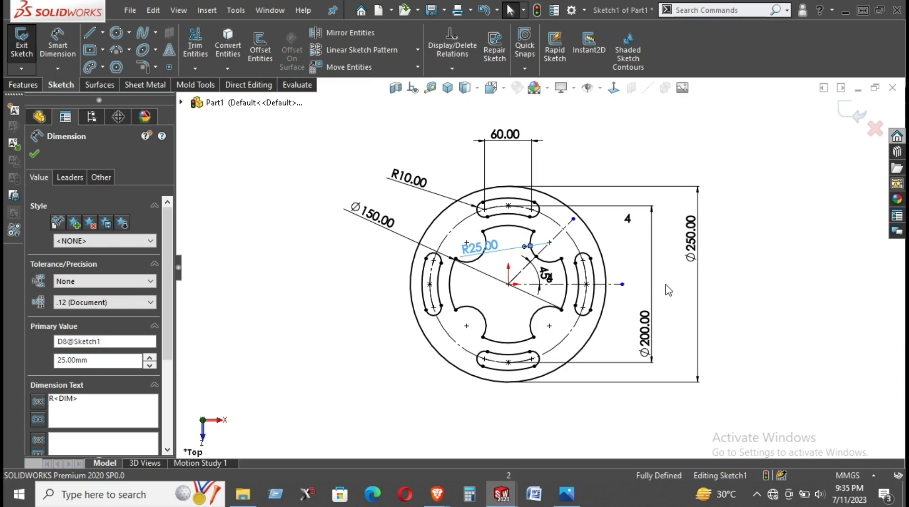
left_click_drag(481, 246, 590, 156)
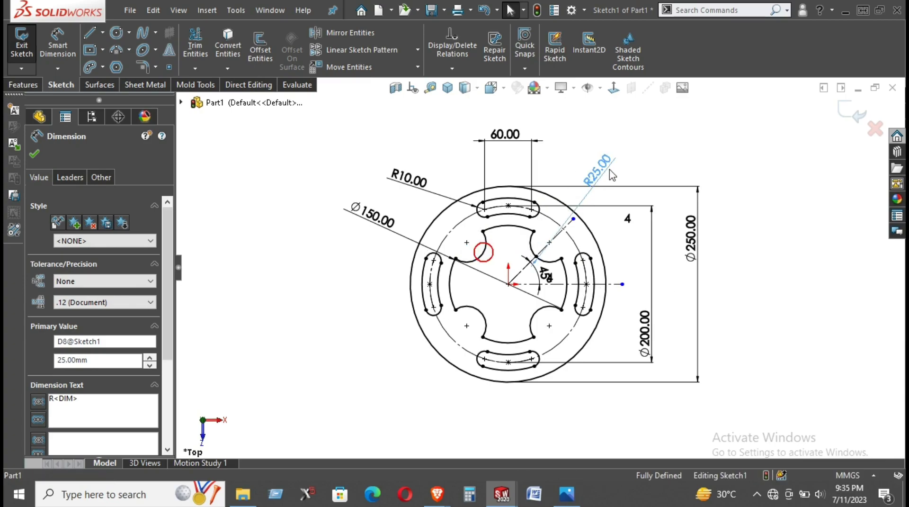
Pull the Ø200 and Ø250 dimensions leftward closer to the plate, then switch to catia.png
left_click(733, 223)
left_click_drag(644, 326, 615, 328)
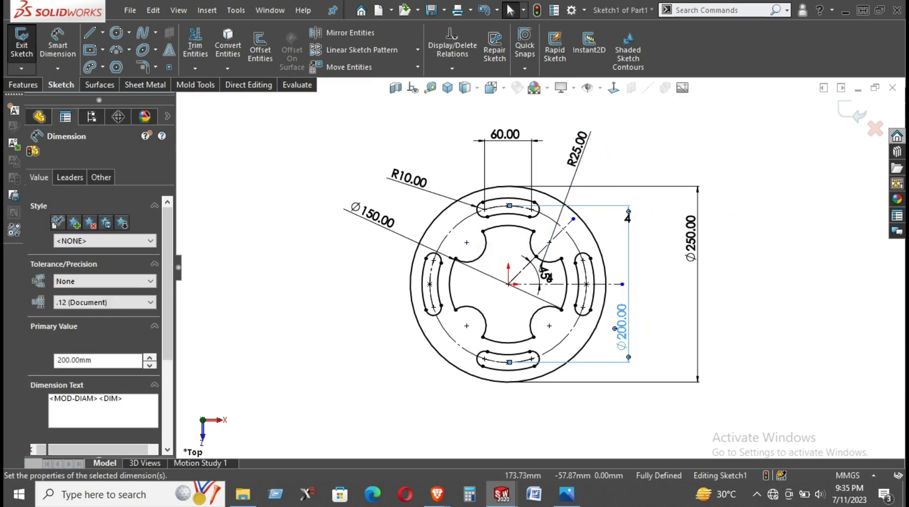
left_click(625, 215)
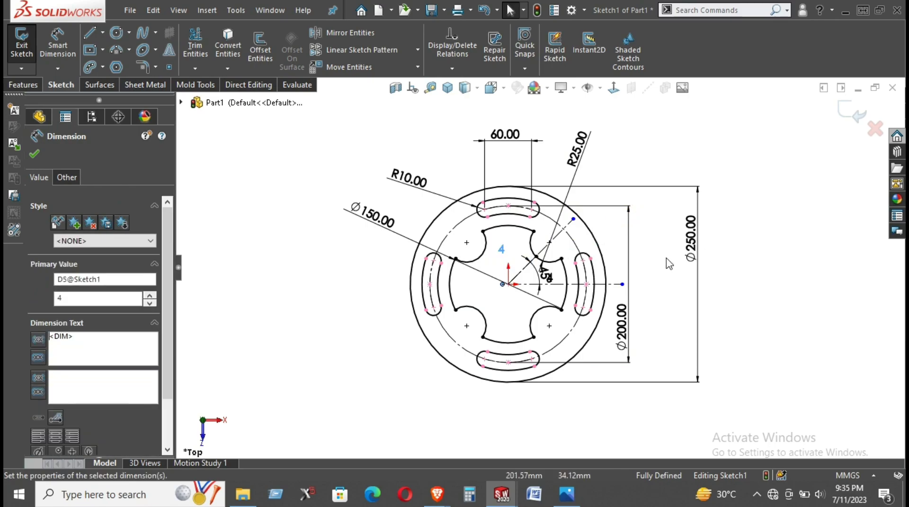
left_click(641, 251)
left_click_drag(696, 237, 642, 251)
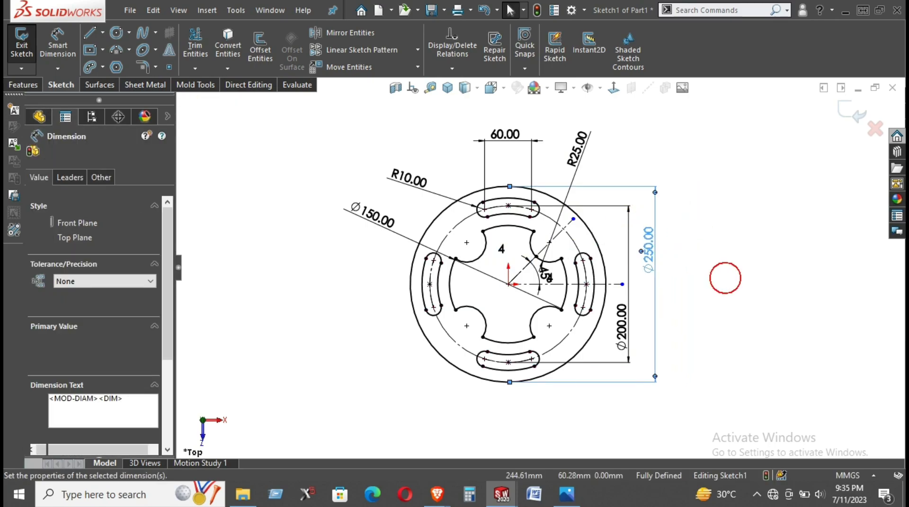
left_click(724, 277)
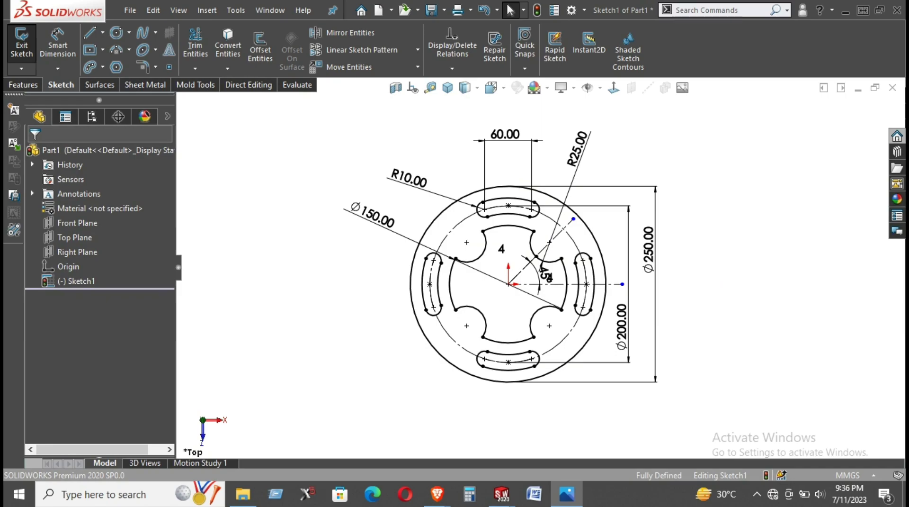
key("alt+Tab")
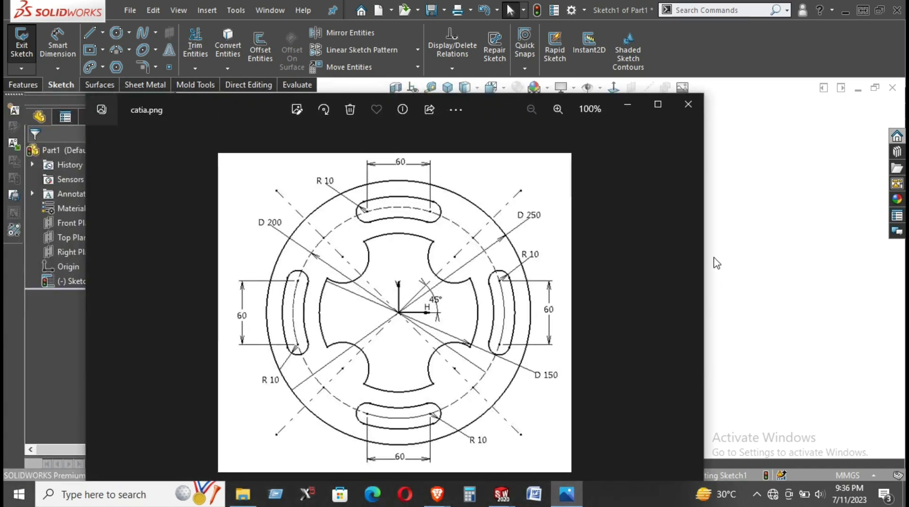
Narrow the catia.png window and move it top-left, then slide the Ø150 label along its leader
left_click_drag(704, 256, 417, 223)
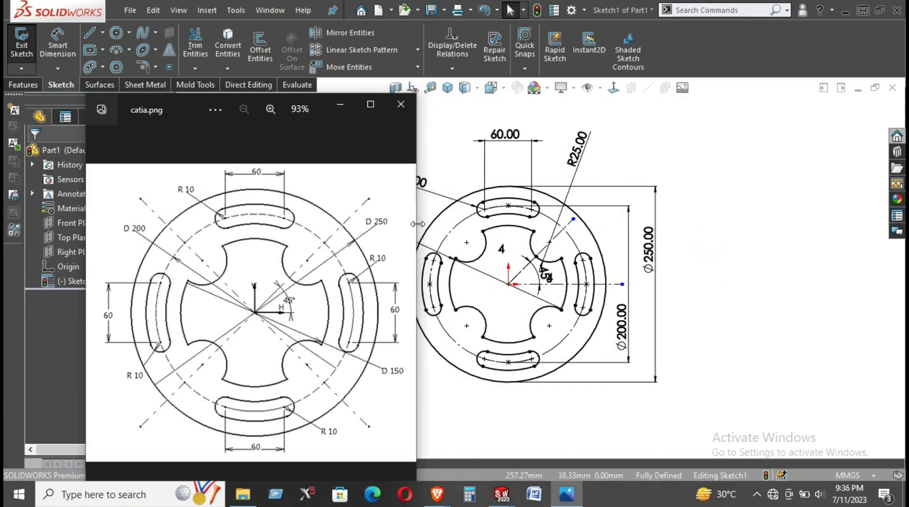
left_click_drag(189, 108, 133, 58)
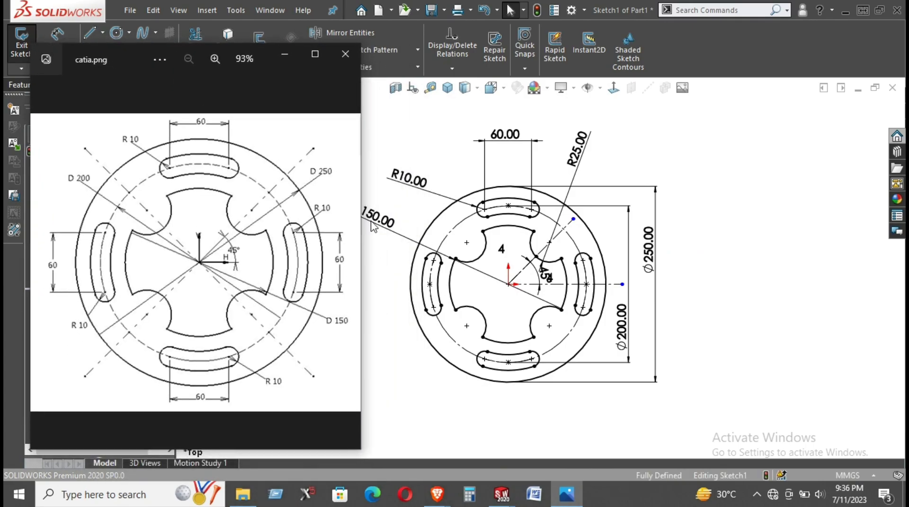
left_click_drag(379, 219, 406, 208)
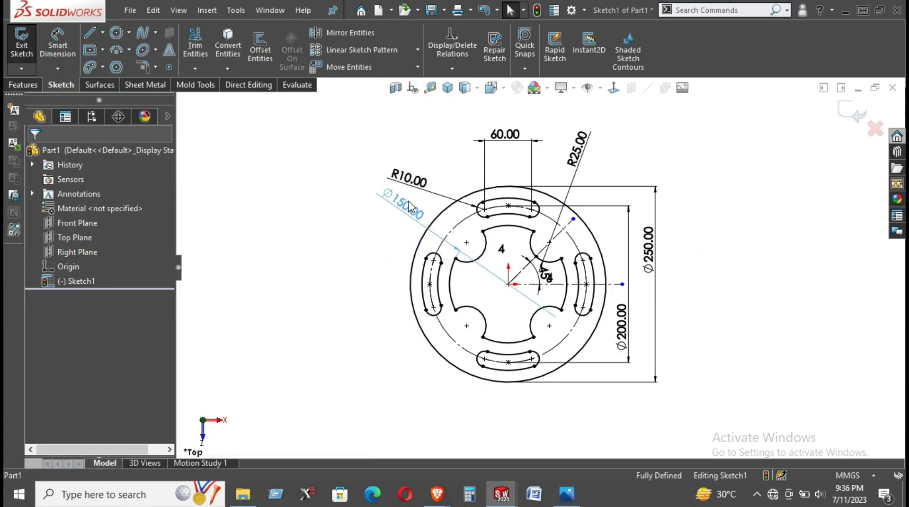
left_click(708, 230)
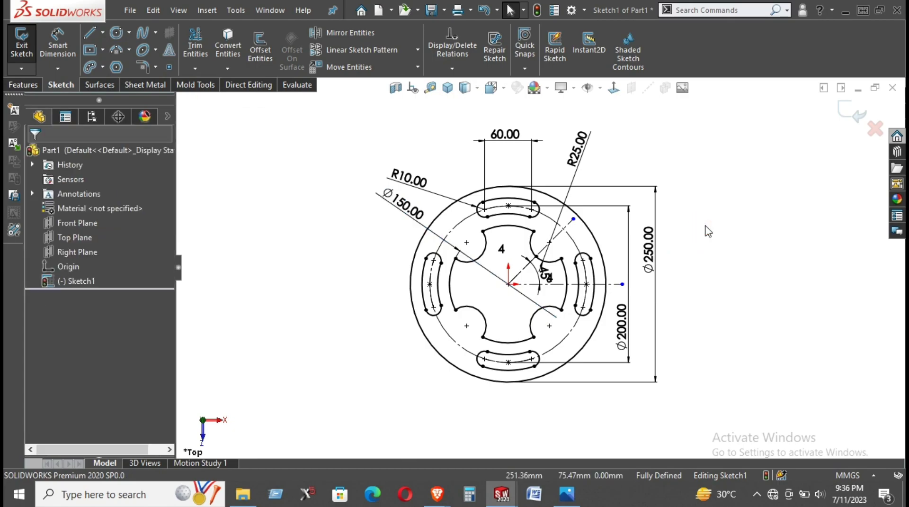